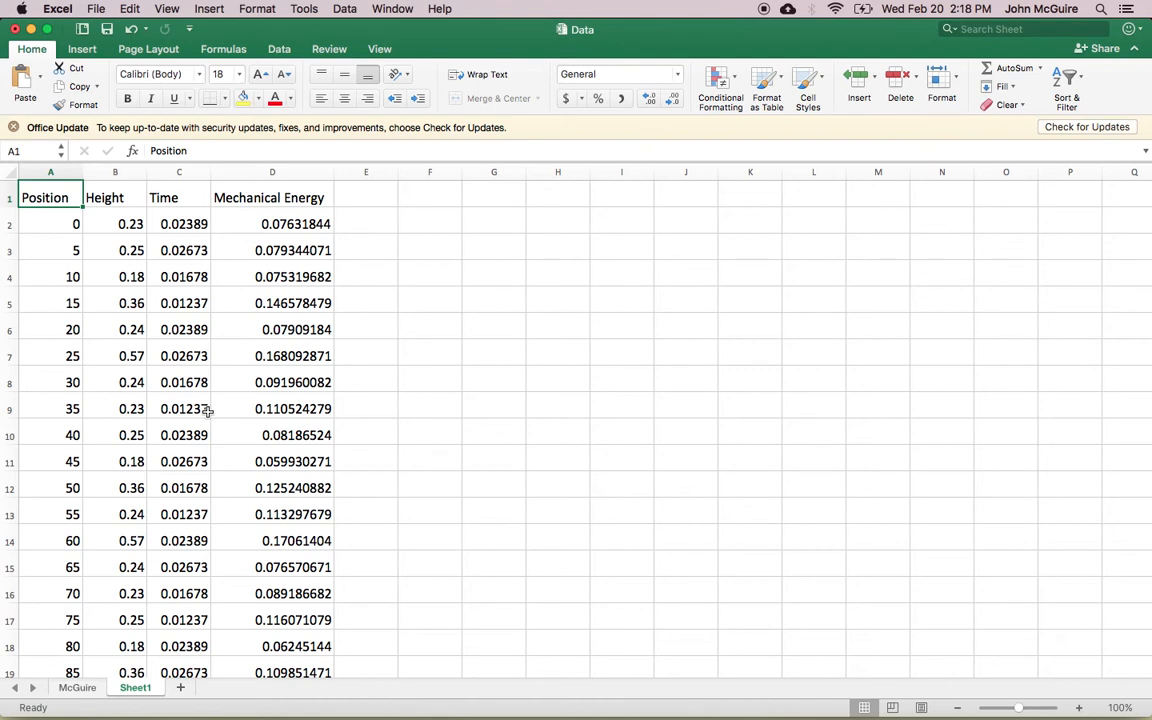
Add the headers "Potential Energy" in E1 and "Kinetic Energy" in F1, widening columns E and F to fit.
{"action": "left_click", "coordinate": [380, 197]}
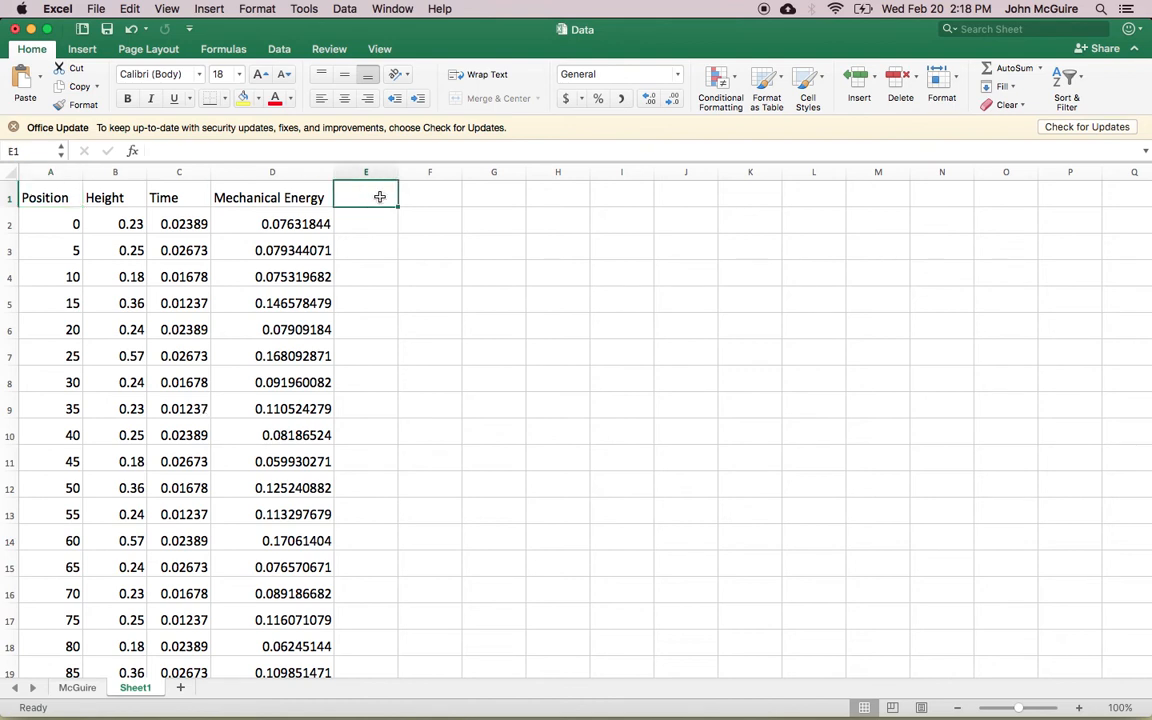
{"action": "left_click_drag", "start_coordinate": [398, 172], "coordinate": [445, 174]}
{"action": "type", "text": "Potential "}
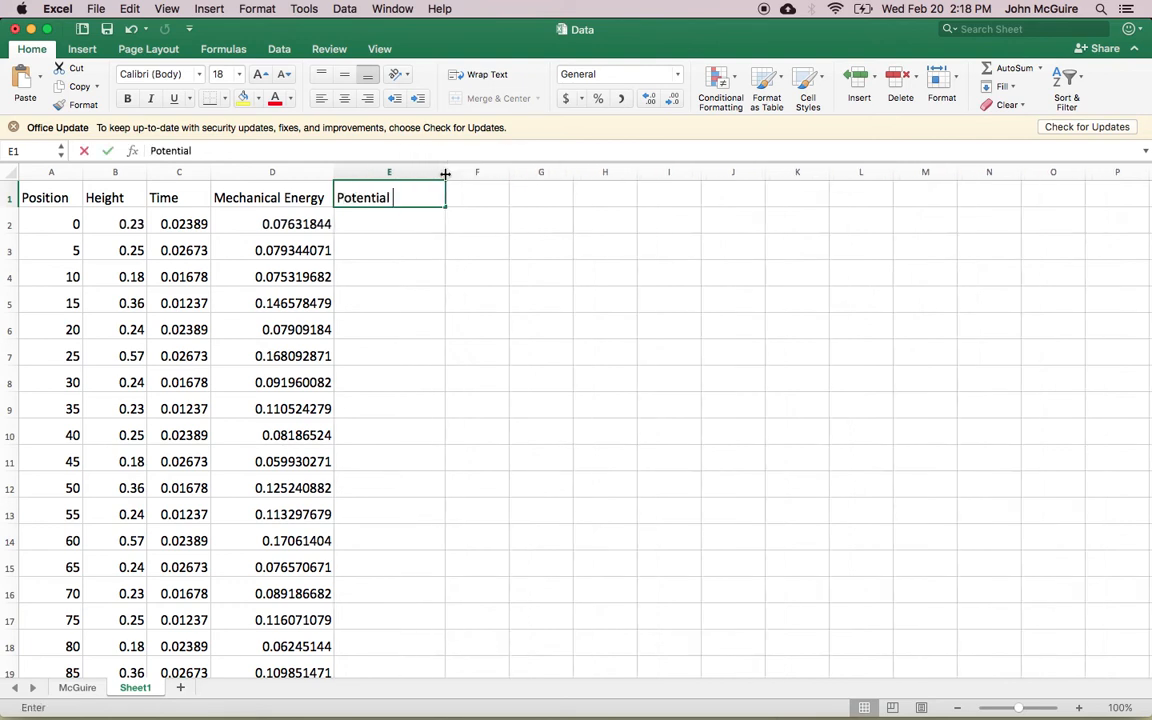
{"action": "type", "text": "Energy"}
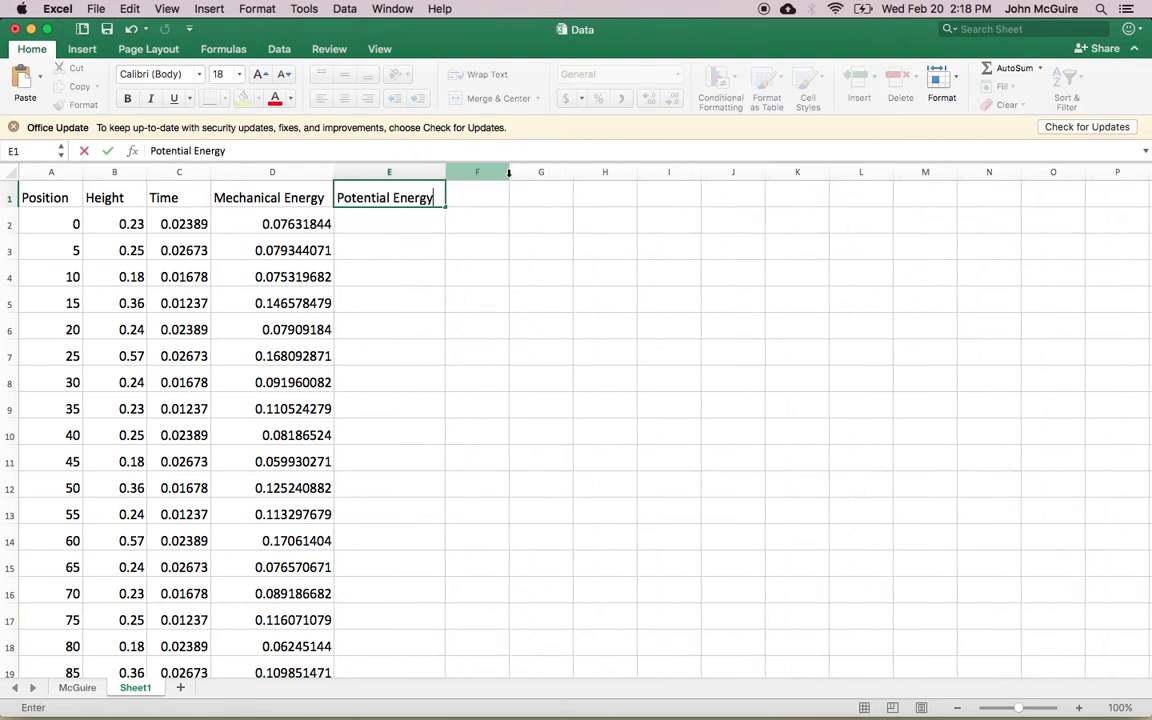
{"action": "left_click", "coordinate": [496, 196]}
{"action": "left_click_drag", "start_coordinate": [510, 172], "coordinate": [571, 172]}
{"action": "type", "text": "Kinetic Energy"}
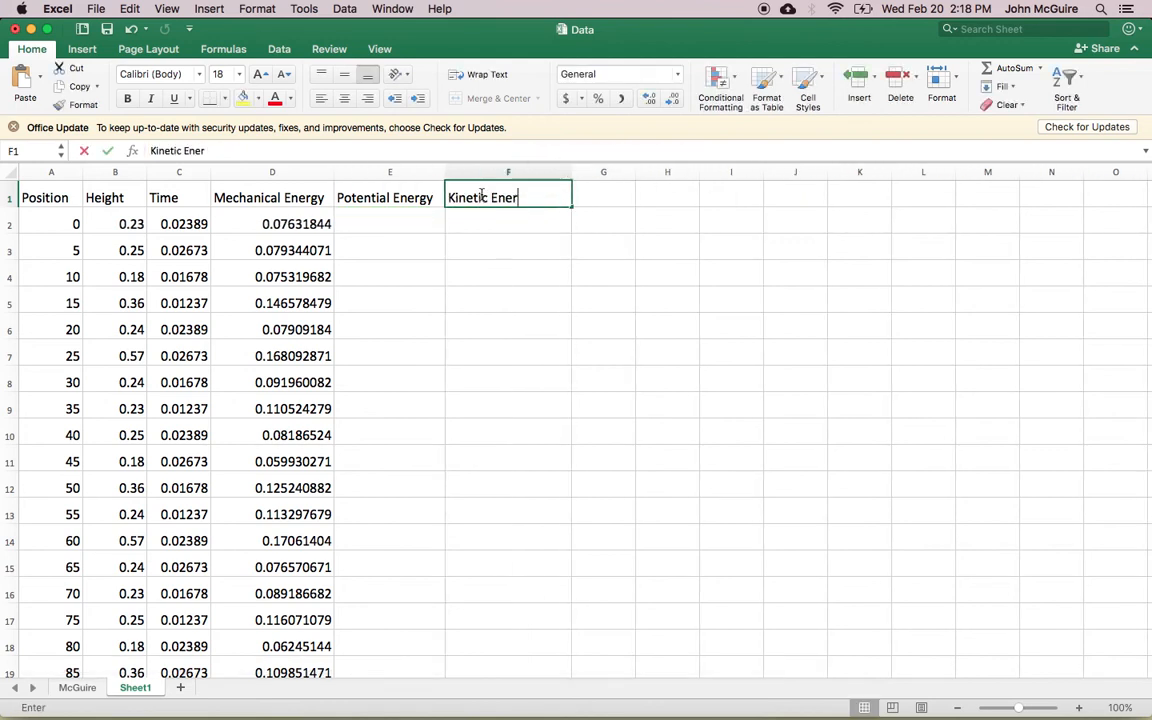
Add the header "Rotational Kinetic Energy" in G1 and widen column G so the full text fits.
{"action": "key", "text": "Tab"}
{"action": "type", "text": "Rotatintion"}
{"action": "key", "text": "BackSpace"}
{"action": "key", "text": "BackSpace"}
{"action": "key", "text": "BackSpace"}
{"action": "key", "text": "BackSpace"}
{"action": "key", "text": "BackSpace"}
{"action": "key", "text": "BackSpace"}
{"action": "type", "text": "ion"}
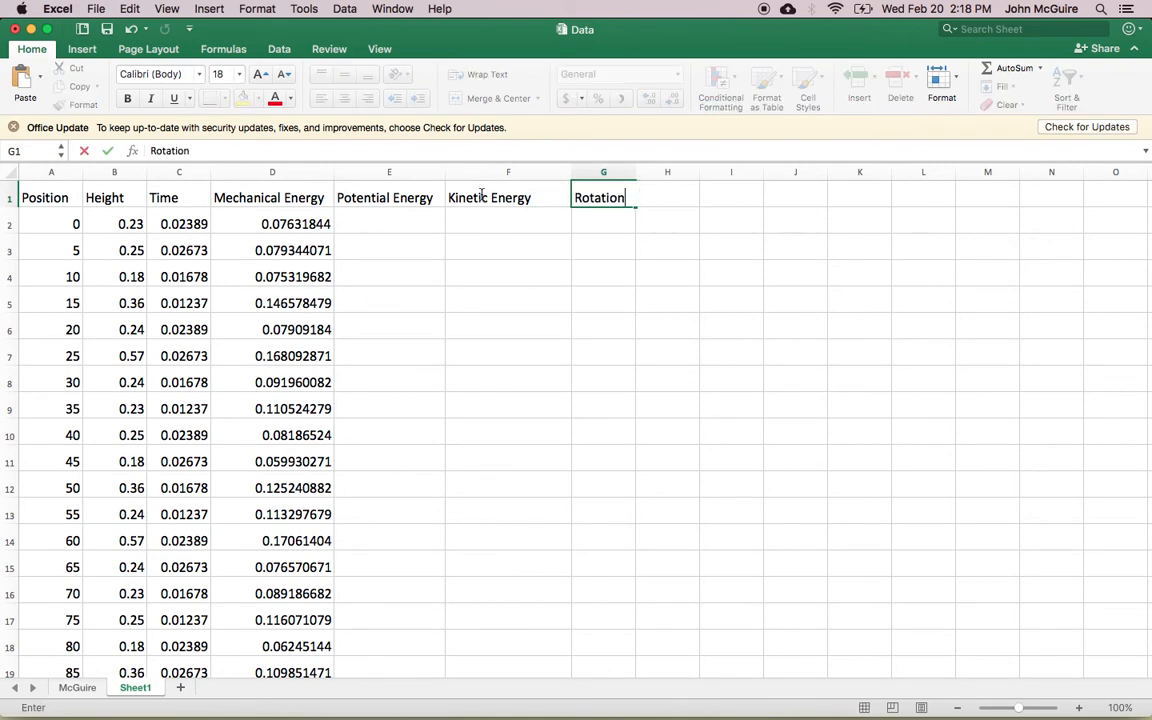
{"action": "type", "text": "al Kinetic Energy"}
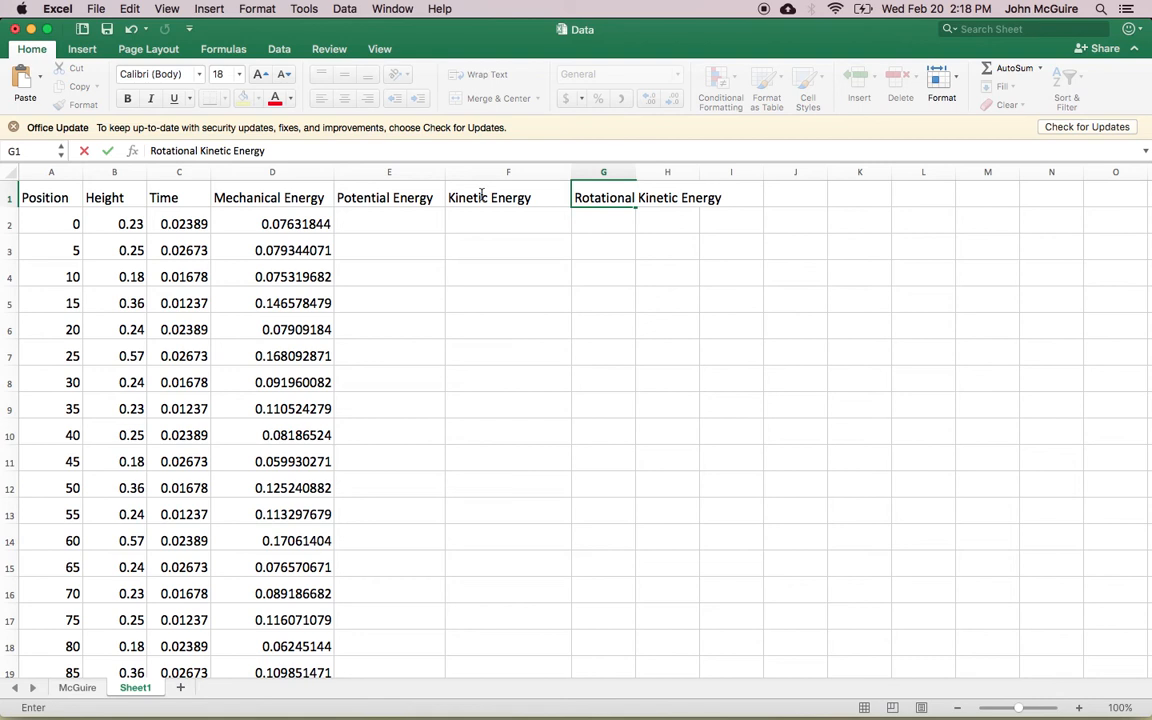
{"action": "left_click", "coordinate": [618, 172]}
{"action": "left_click_drag", "start_coordinate": [636, 172], "coordinate": [727, 172]}
Enter the potential energy formula in E2 as =m*g*h with the mass replaced, giving =0.0283*g*h.
{"action": "left_click", "coordinate": [398, 224]}
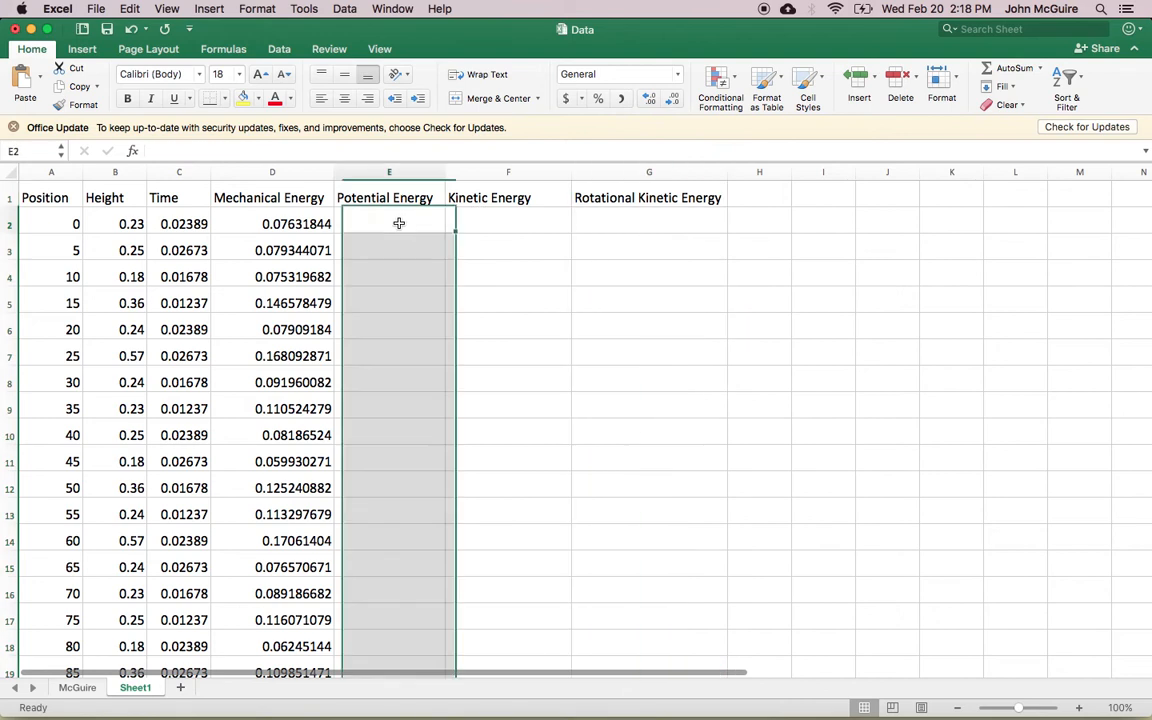
{"action": "type", "text": "="}
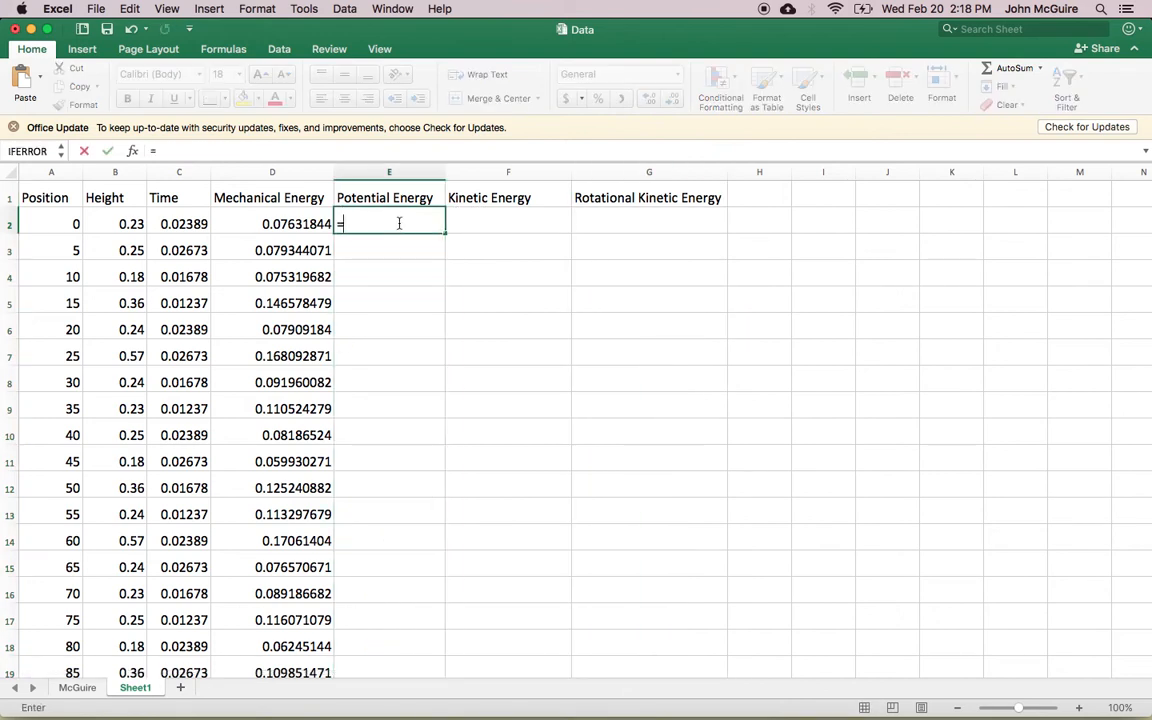
{"action": "type", "text": "m*g*h"}
{"action": "double_click", "coordinate": [349, 224]}
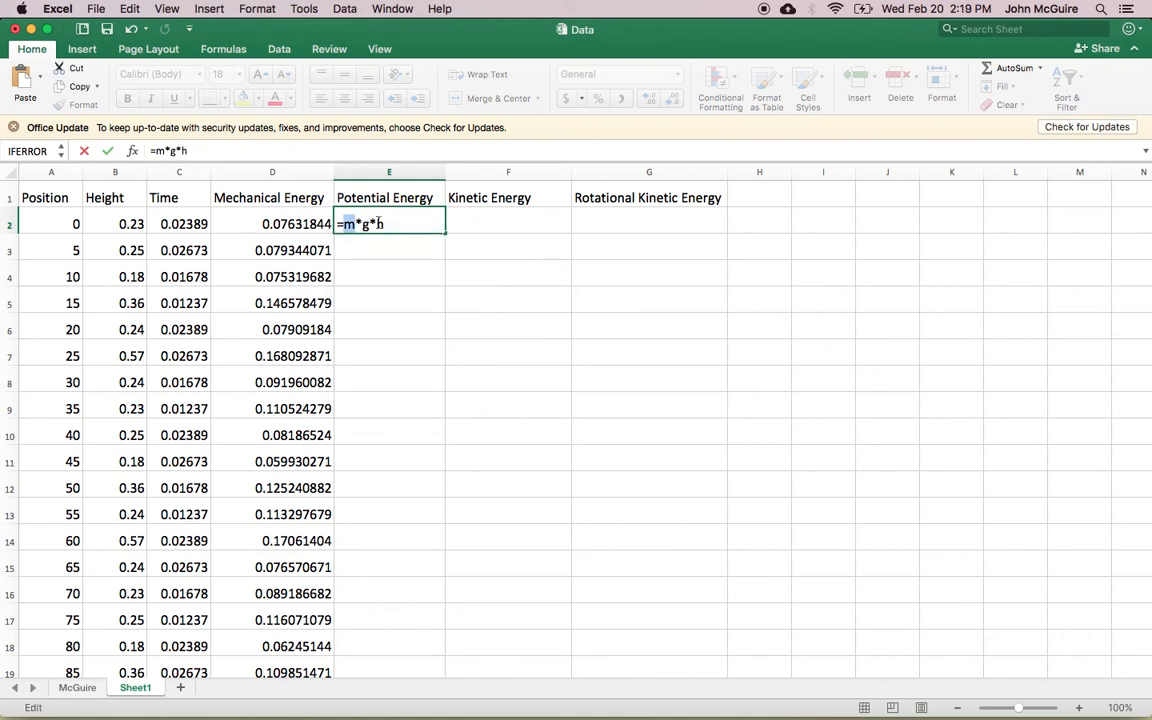
{"action": "type", "text": "0.0"}
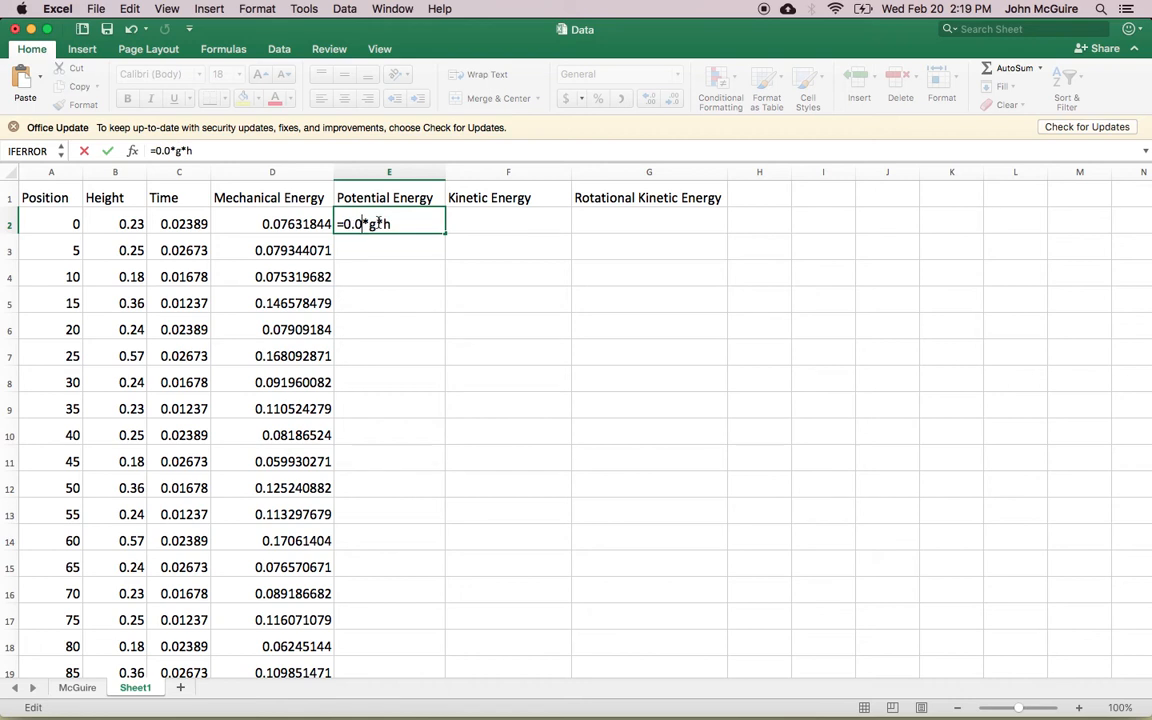
{"action": "type", "text": "283"}
{"action": "key", "text": "BackSpace"}
{"action": "type", "text": "3"}
{"action": "key", "text": "Return"}
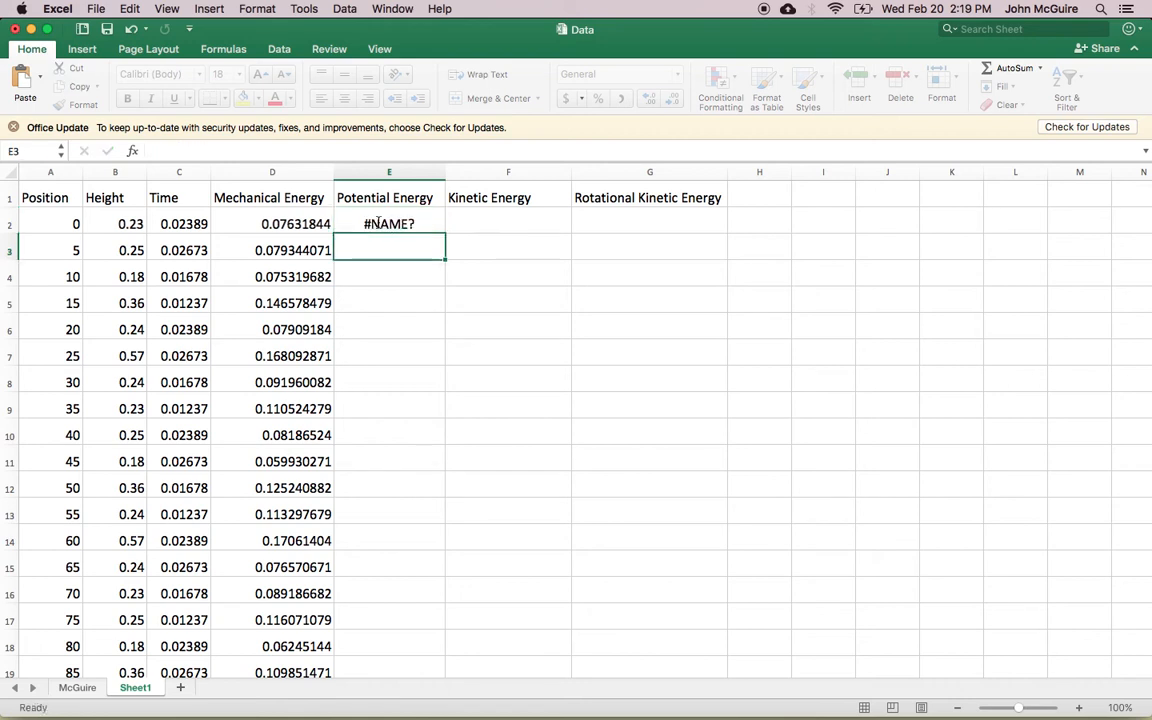
Replace g with 9.8 and h with B2 in the E2 formula so it reads =0.0283*9.8*B2.
{"action": "left_click", "coordinate": [312, 226]}
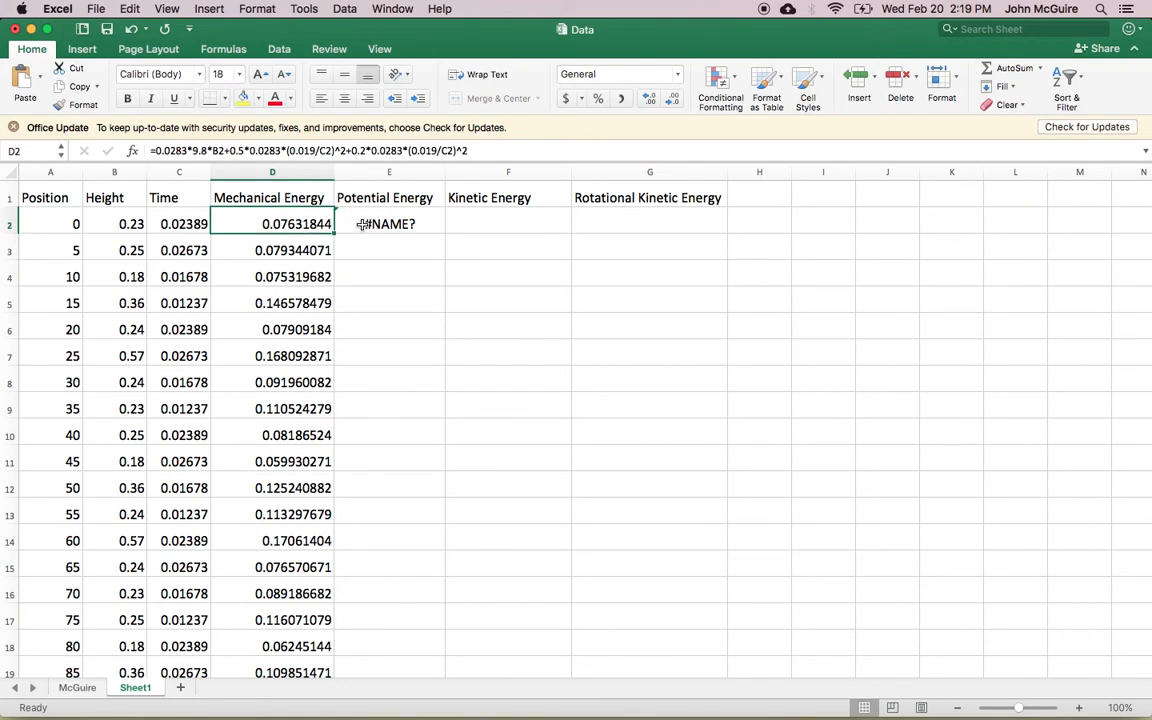
{"action": "double_click", "coordinate": [362, 225]}
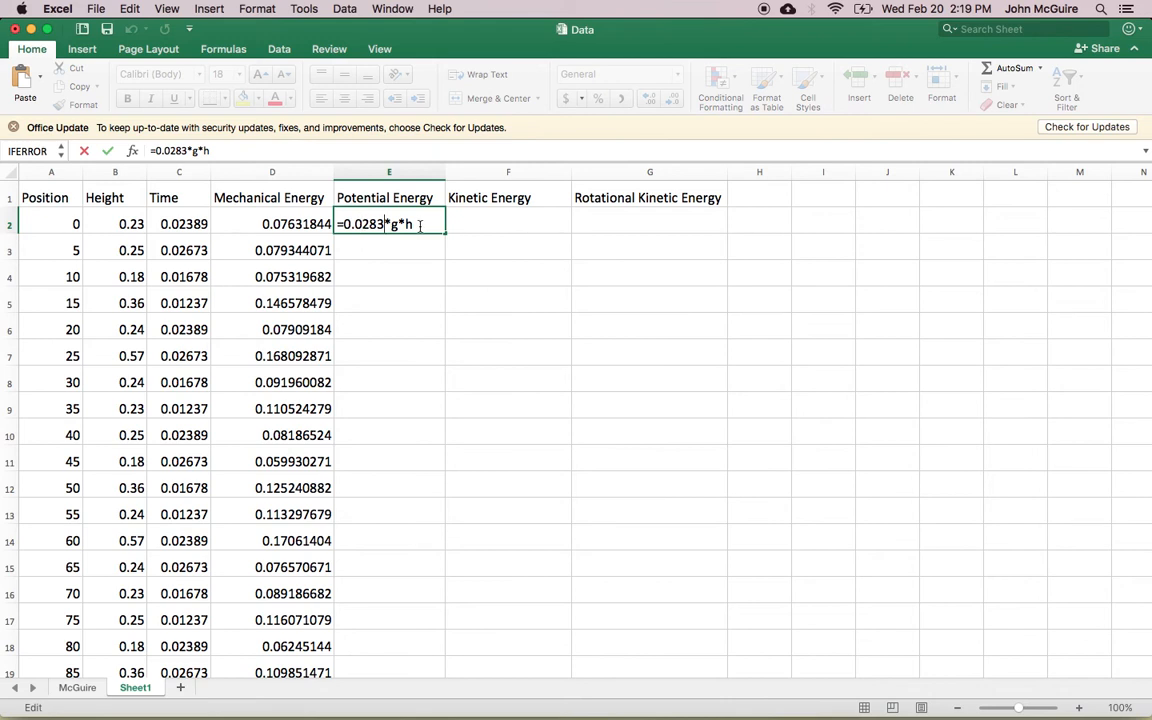
{"action": "key", "text": "Left"}
{"action": "key", "text": "Left"}
{"action": "key", "text": "shift+Left"}
{"action": "type", "text": "9.8"}
{"action": "double_click", "coordinate": [420, 225]}
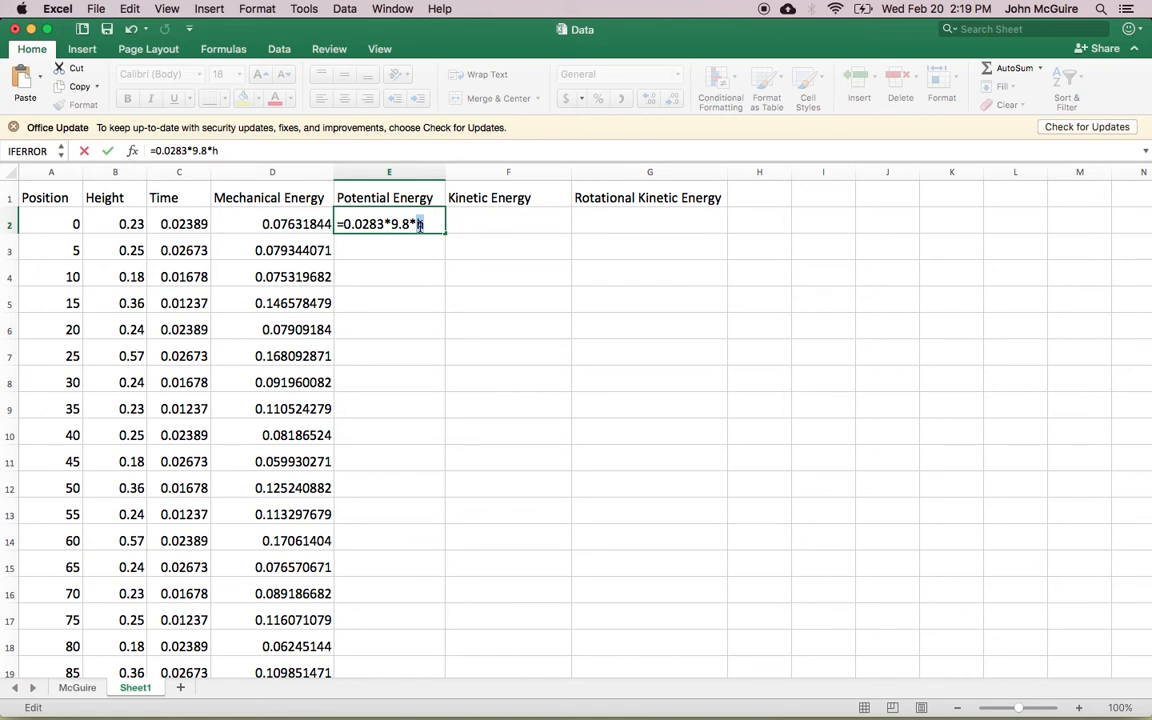
{"action": "type", "text": "B2"}
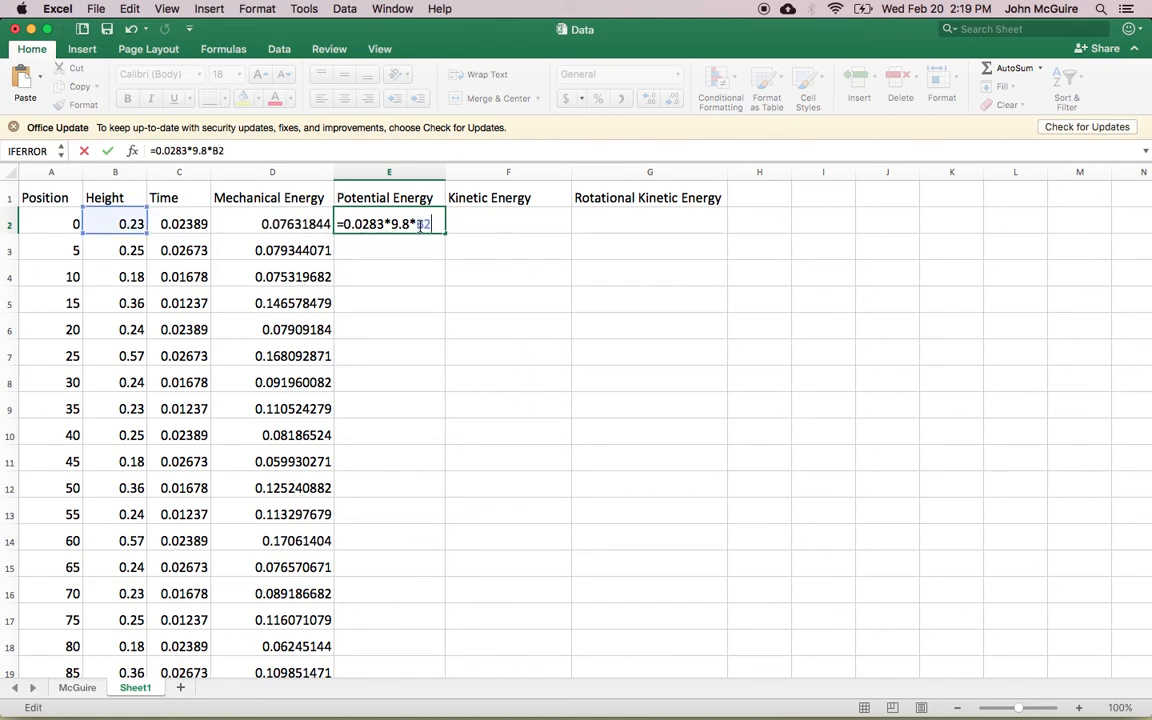
{"action": "key", "text": "Return"}
Fill the E2 potential energy formula down the column through row 29.
{"action": "left_click", "coordinate": [397, 217]}
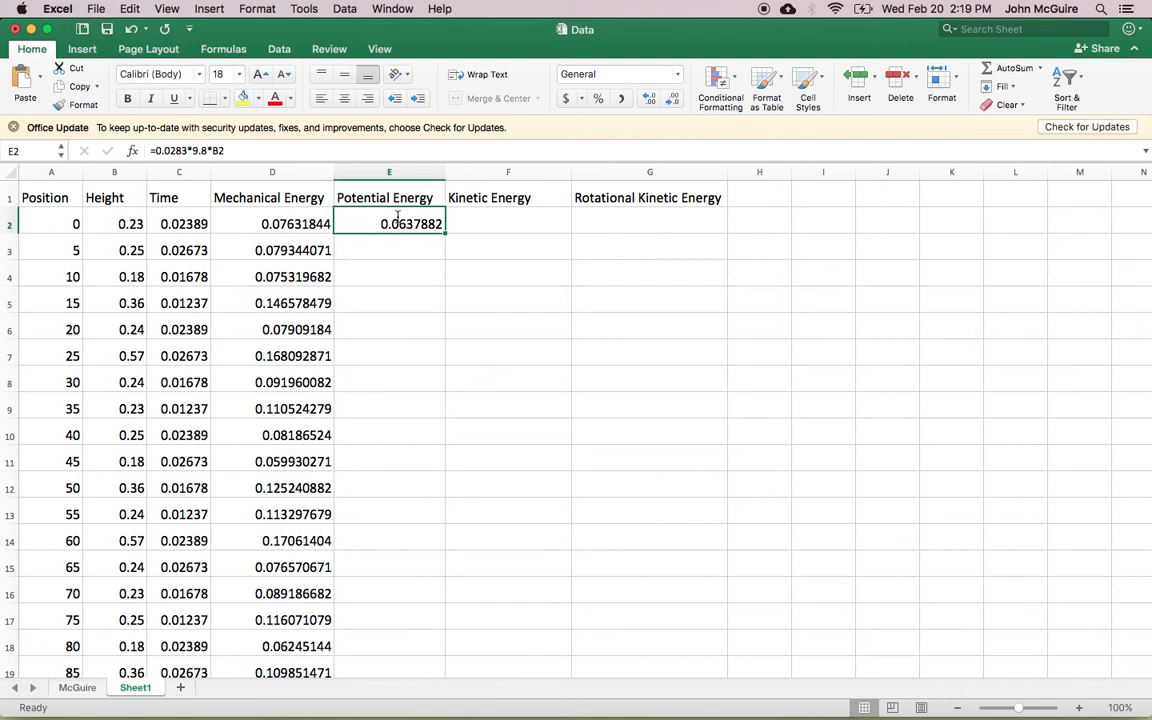
{"action": "double_click", "coordinate": [397, 217]}
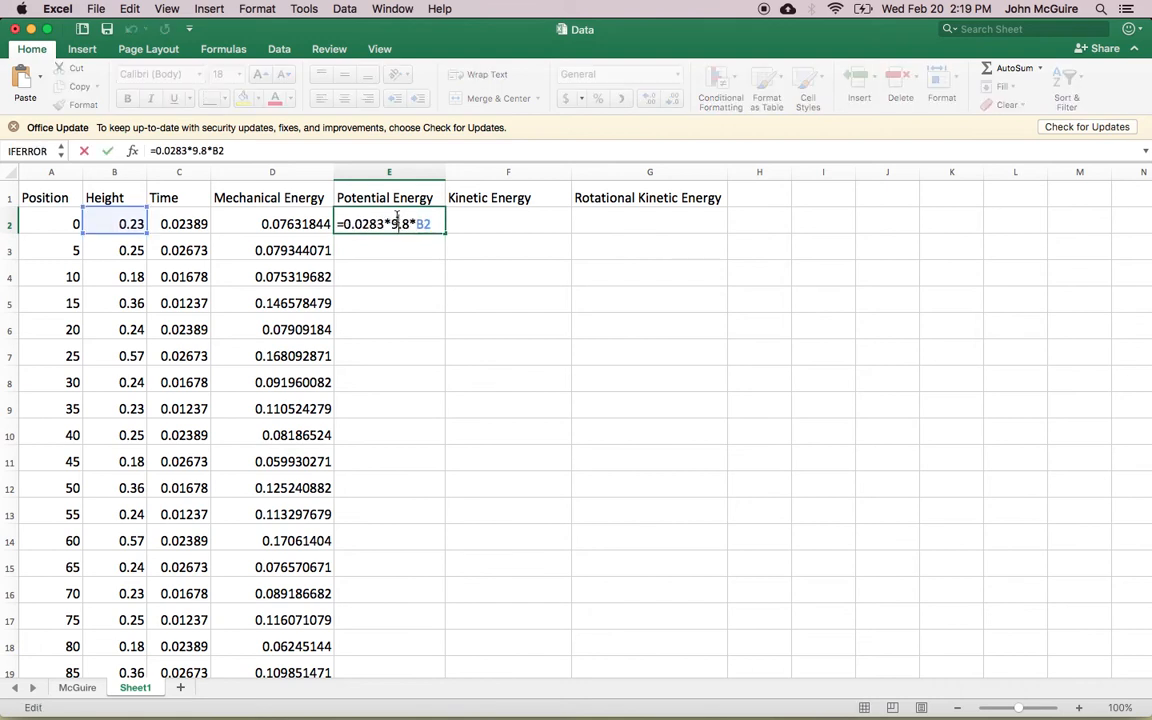
{"action": "key", "text": "Return"}
{"action": "left_click", "coordinate": [397, 217]}
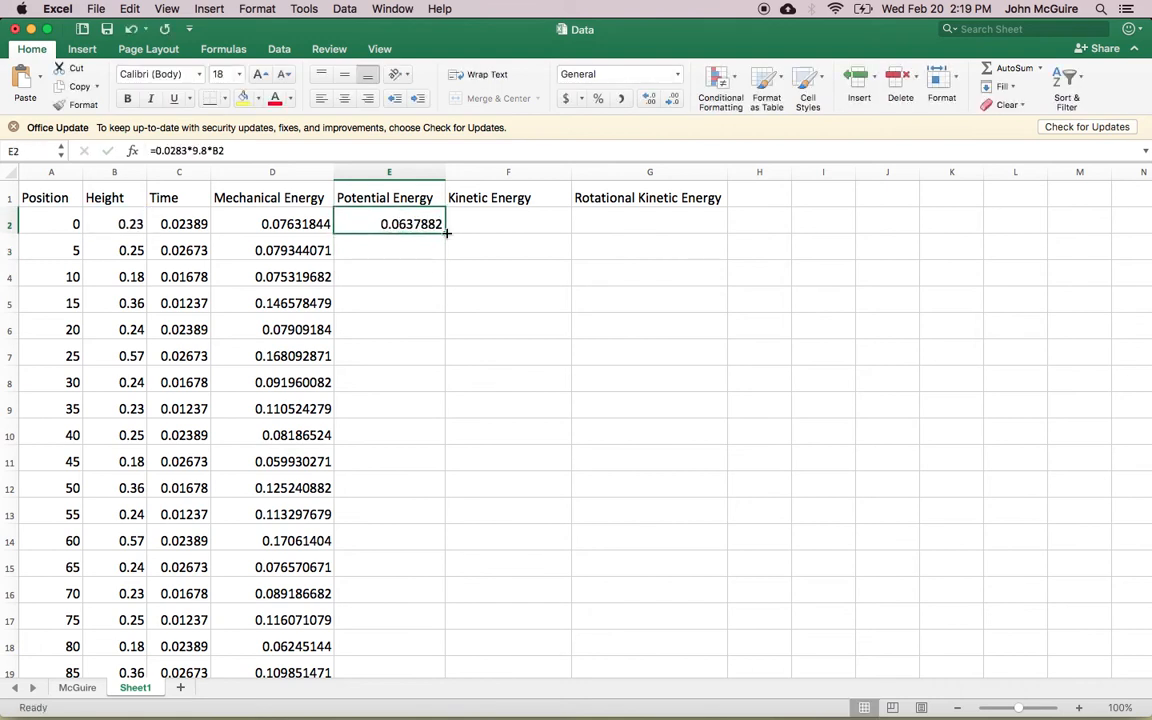
{"action": "mouse_move", "coordinate": [446, 234]}
{"action": "left_mouse_down"}
{"action": "mouse_move", "coordinate": [404, 576]}
{"action": "mouse_move", "coordinate": [402, 700]}
{"action": "mouse_move", "coordinate": [437, 381]}
{"action": "mouse_move", "coordinate": [433, 252]}
{"action": "left_mouse_up"}
Enter 0 in cell E30 below the filled potential energy values.
{"action": "left_click", "coordinate": [397, 277]}
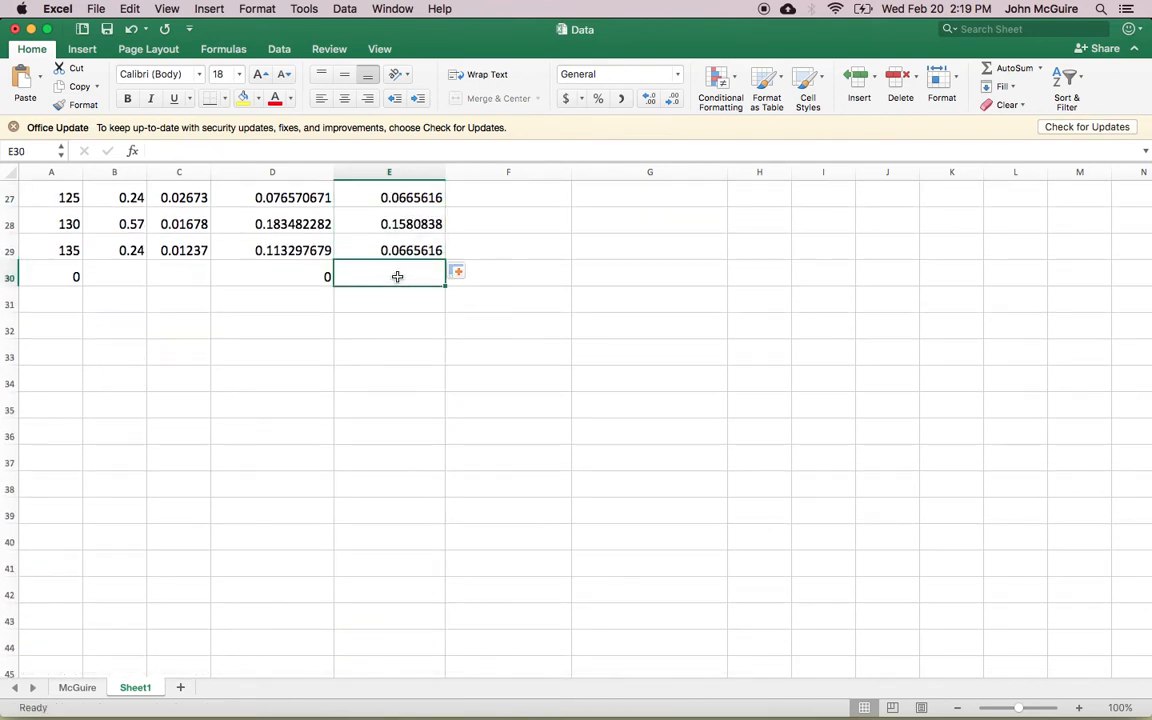
{"action": "type", "text": "0"}
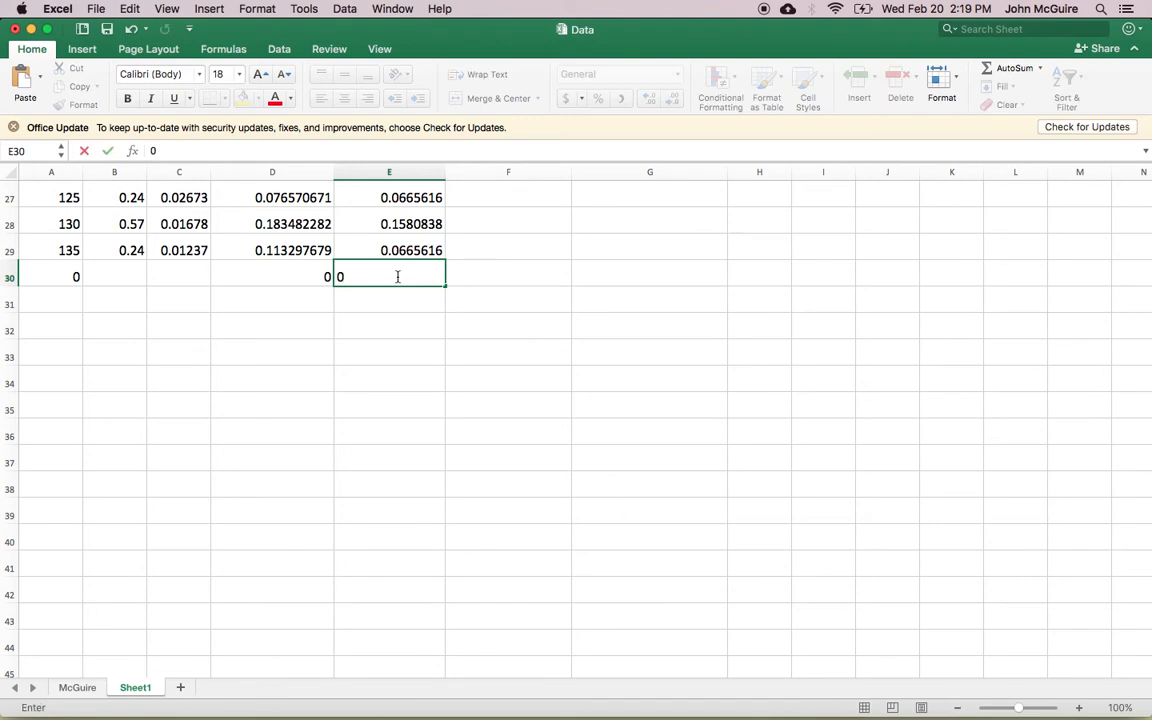
{"action": "key", "text": "Return"}
{"action": "left_click", "coordinate": [397, 277]}
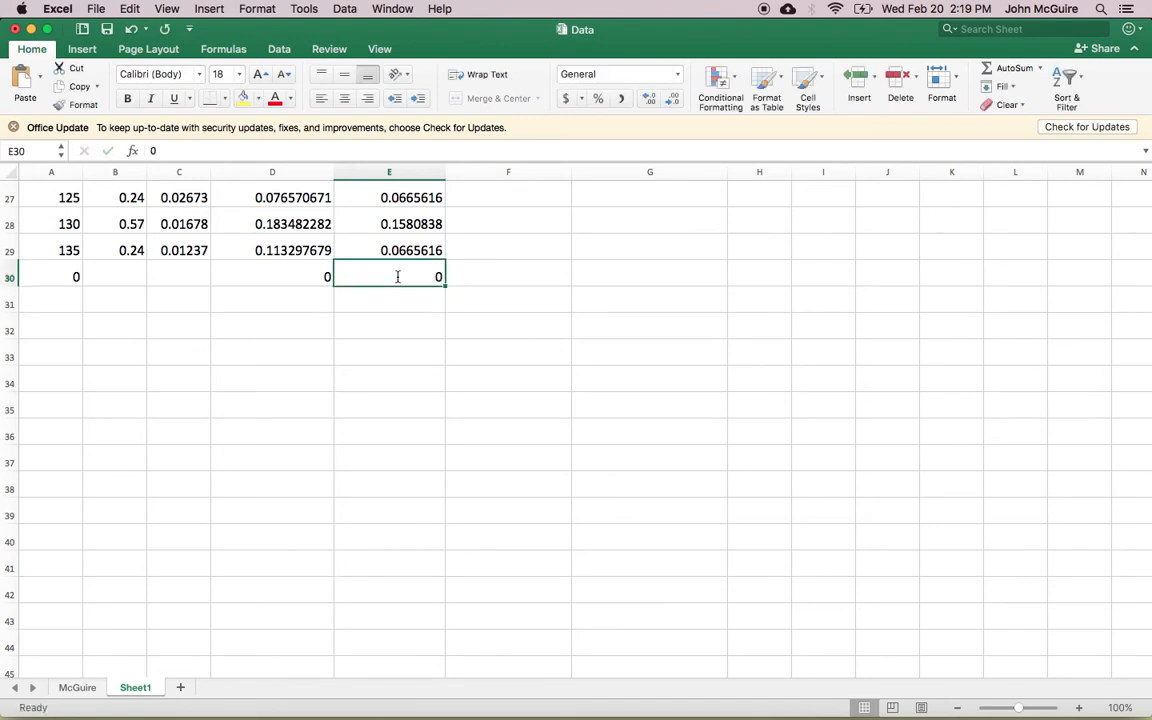
Insert a plain scatter chart of the Potential Energy column against the Position column.
{"action": "scroll", "coordinate": [397, 277], "scroll_direction": "up", "scroll_amount": 10}
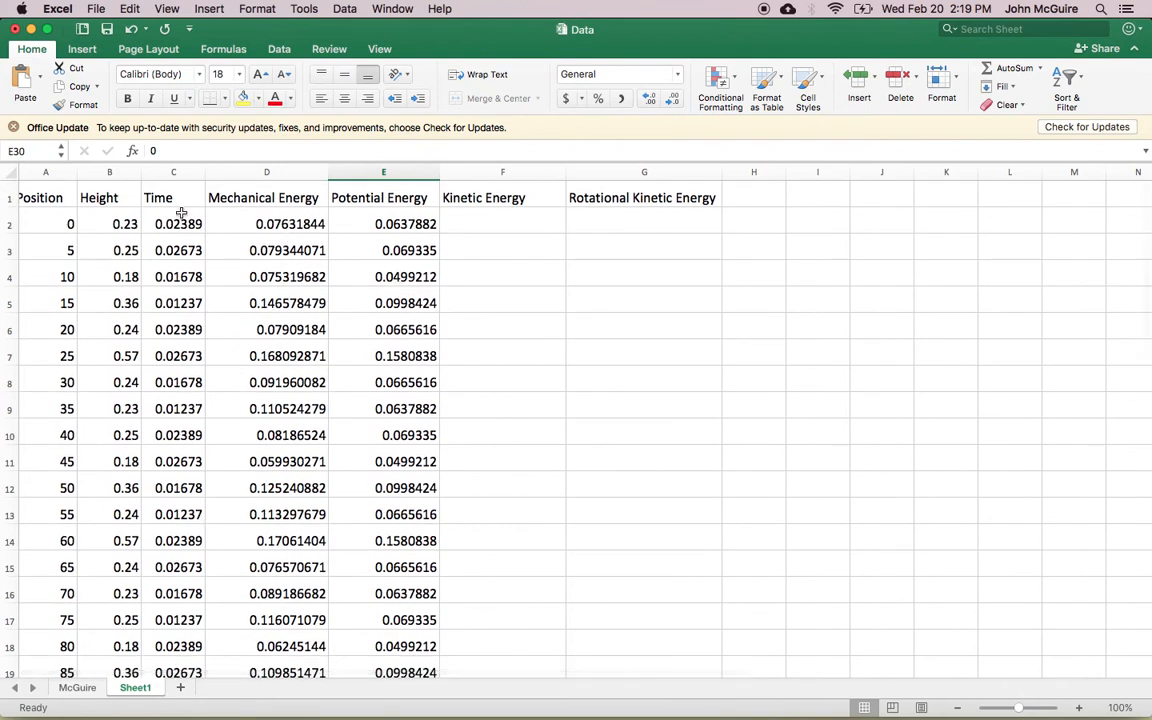
{"action": "scroll", "coordinate": [239, 257], "scroll_direction": "left", "scroll_amount": 1}
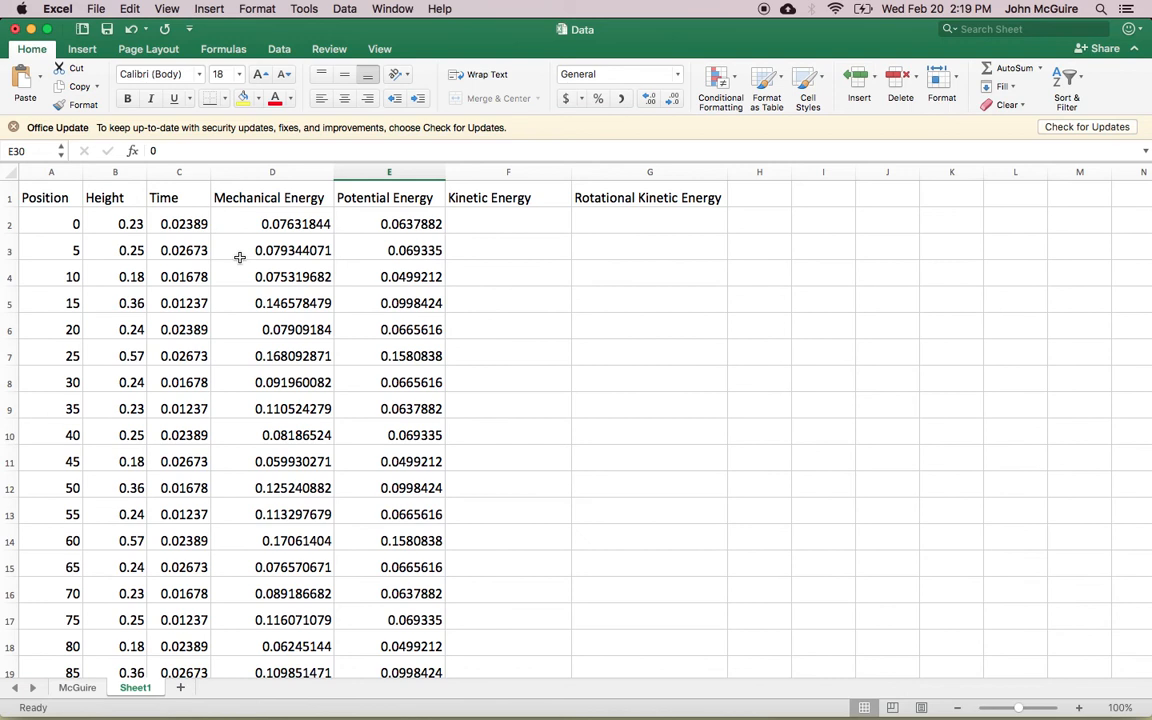
{"action": "left_click", "coordinate": [55, 174]}
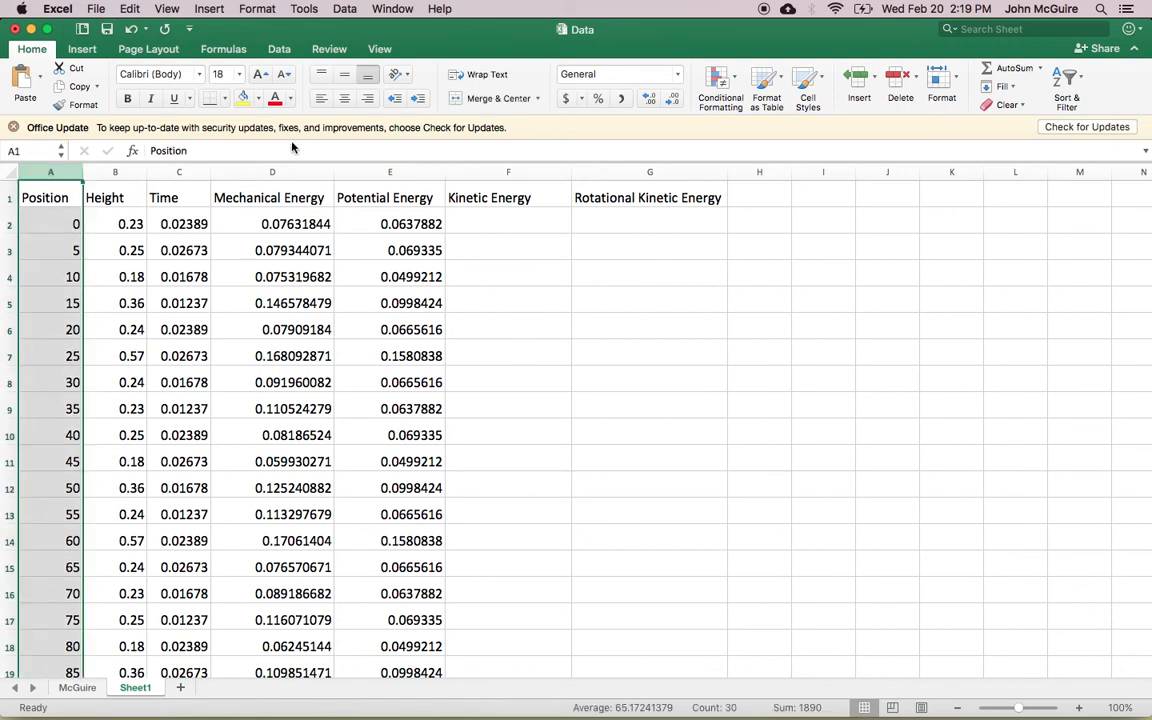
{"action": "left_click", "coordinate": [396, 171], "text": "super"}
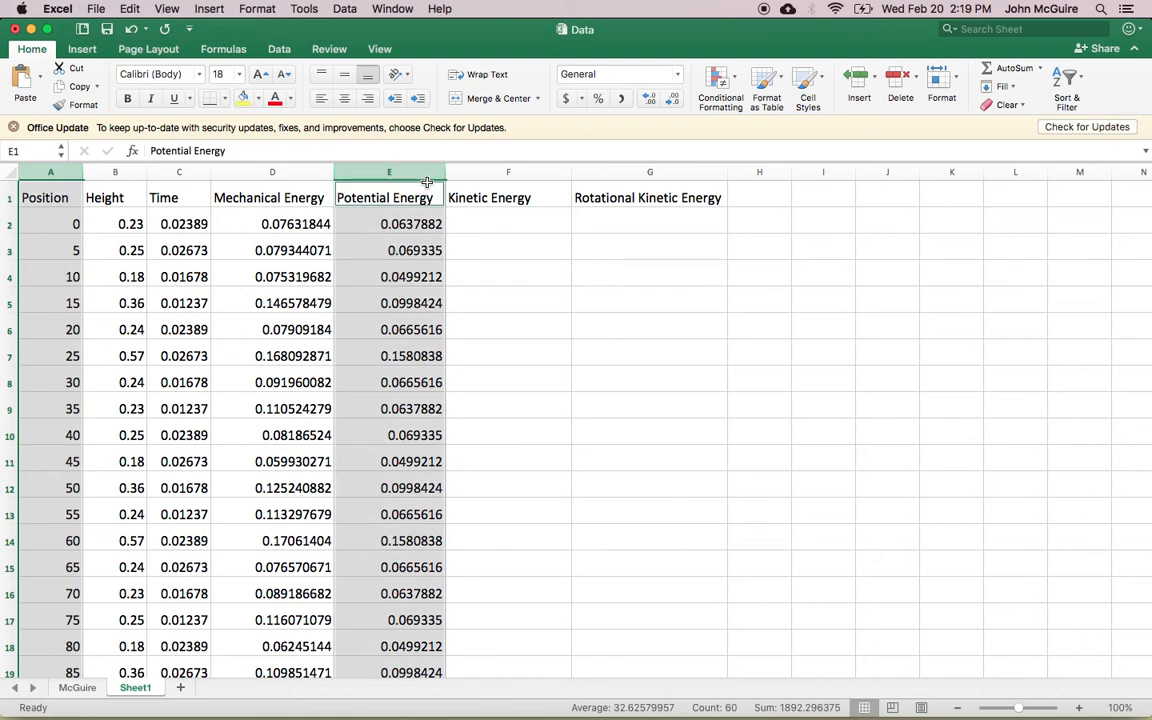
{"action": "left_click", "coordinate": [86, 52]}
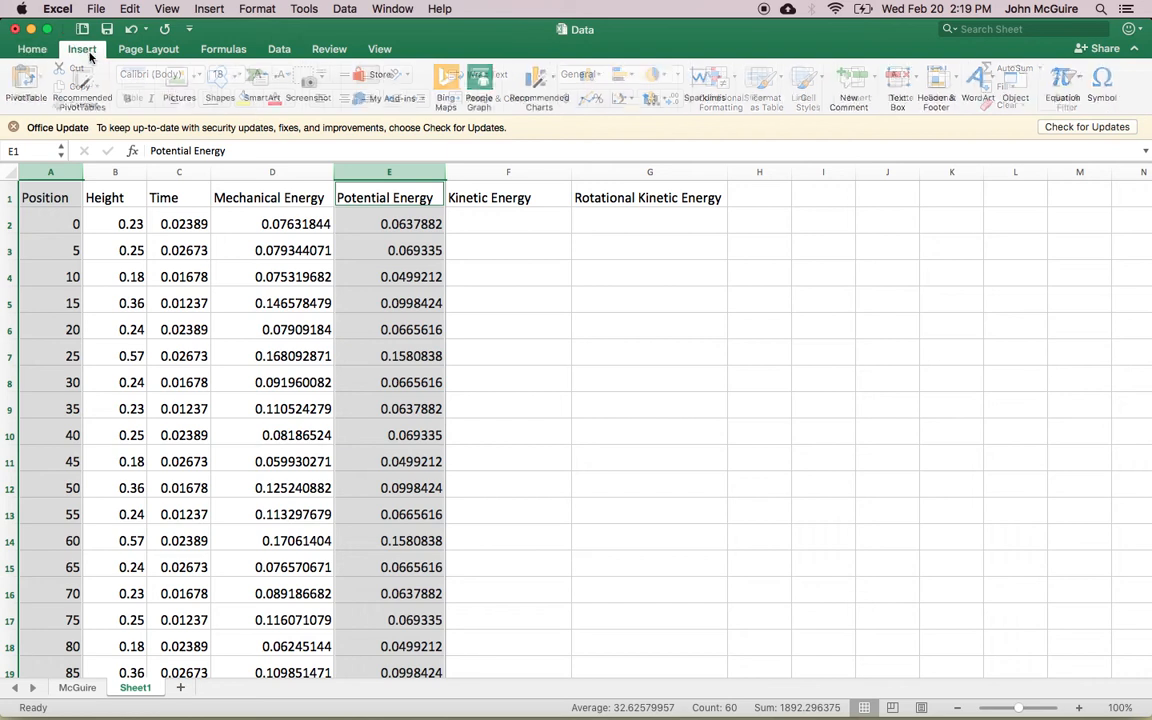
{"action": "left_click", "coordinate": [613, 96]}
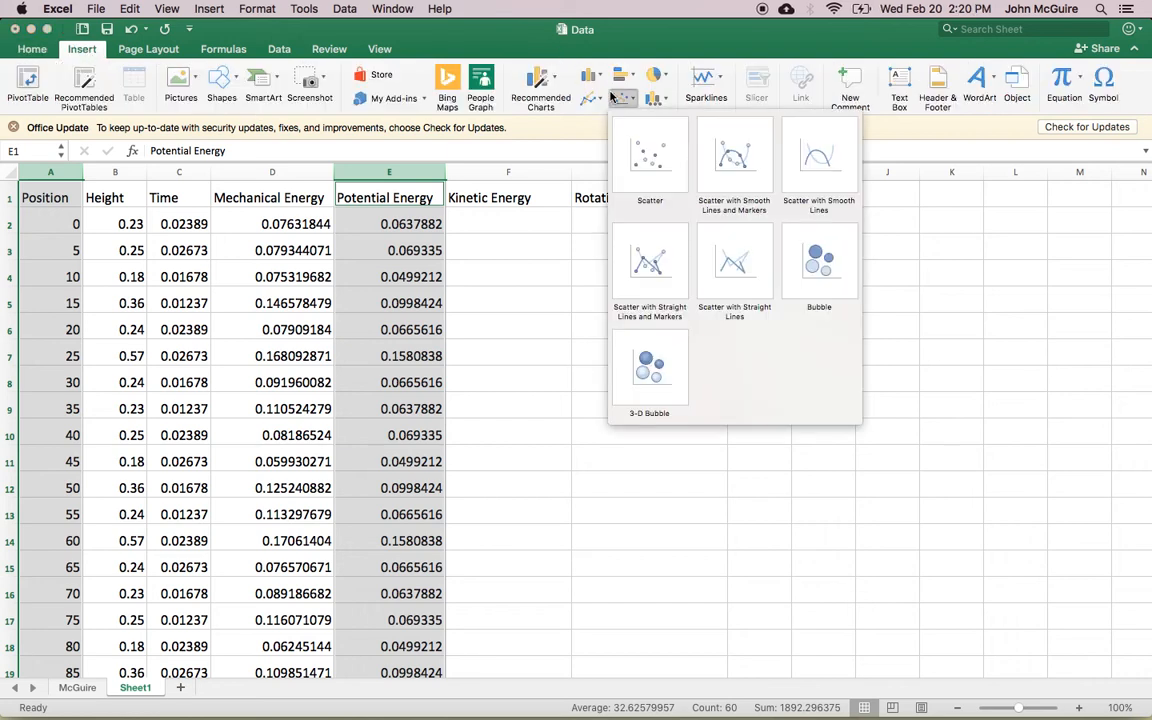
{"action": "left_click", "coordinate": [650, 157]}
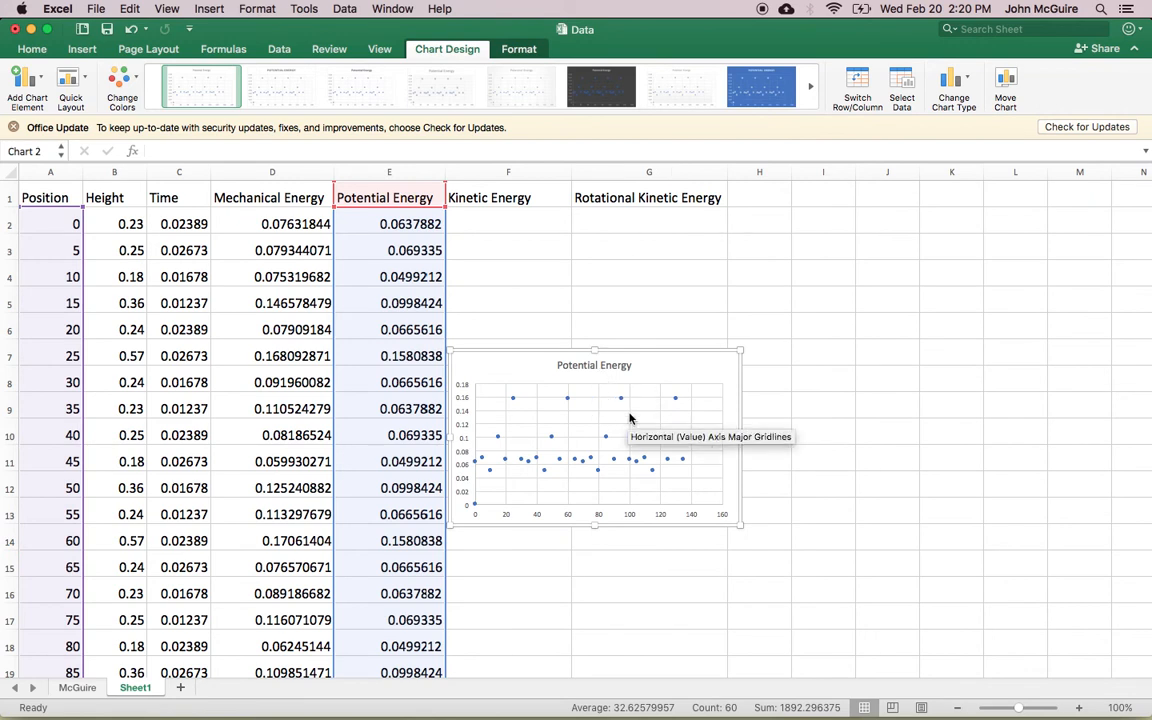
Move the Potential Energy chart clear of the data, to the right of the Rotational Kinetic Energy column.
{"action": "left_click_drag", "start_coordinate": [659, 367], "coordinate": [682, 269]}
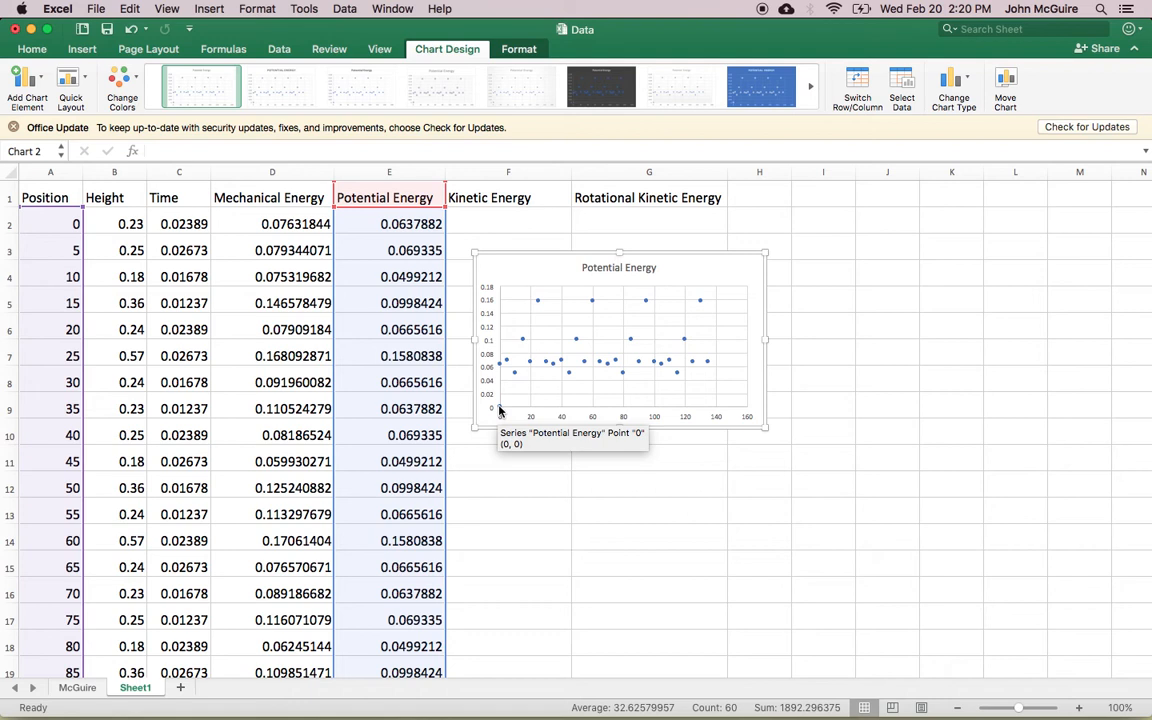
{"action": "key", "text": "ctrl+Up"}
{"action": "key", "text": "ctrl+Up"}
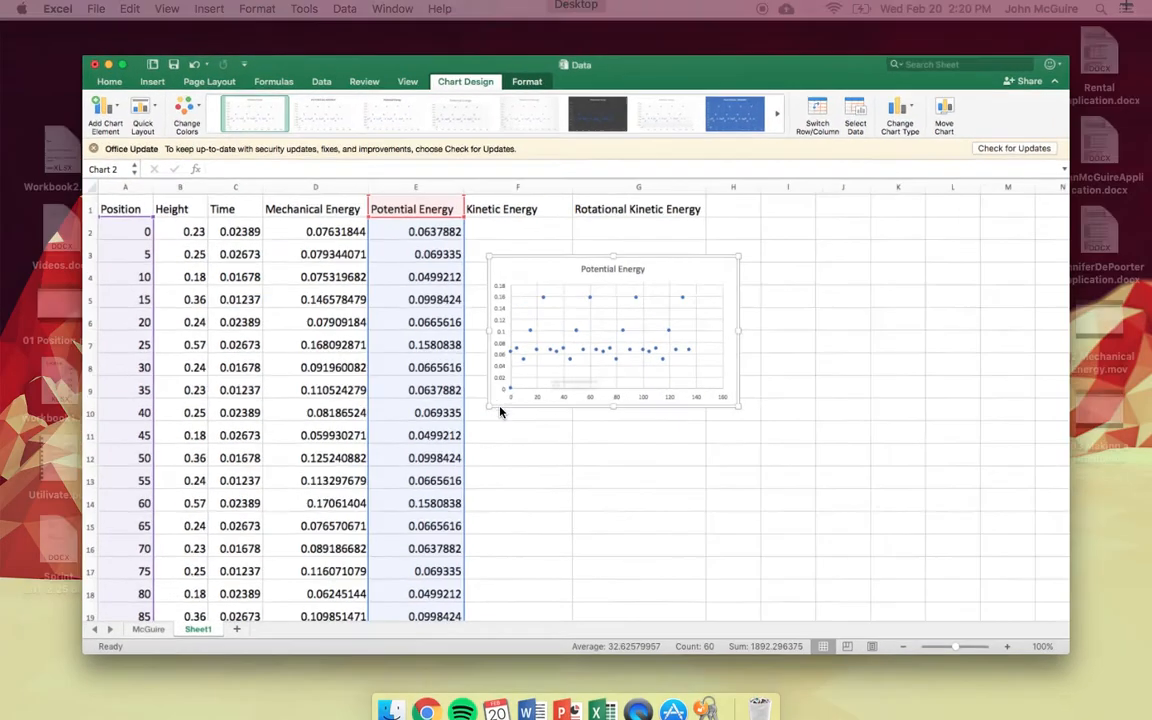
{"action": "left_click_drag", "start_coordinate": [524, 279], "coordinate": [815, 277]}
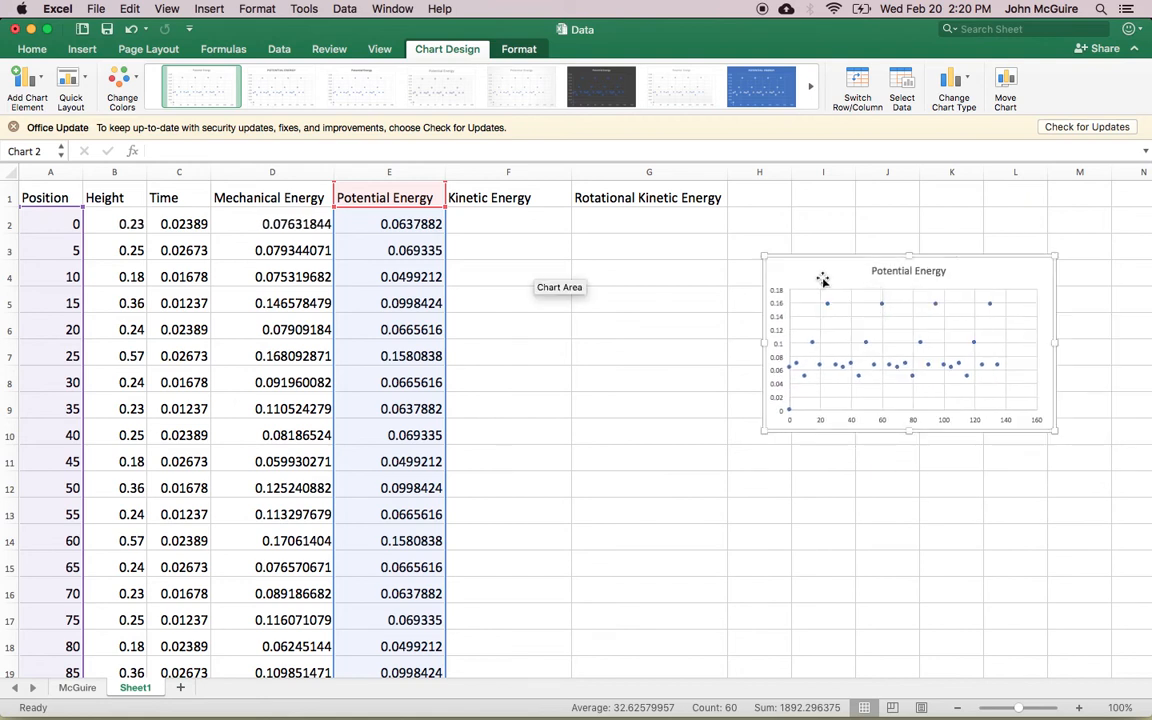
{"action": "left_click", "coordinate": [830, 232]}
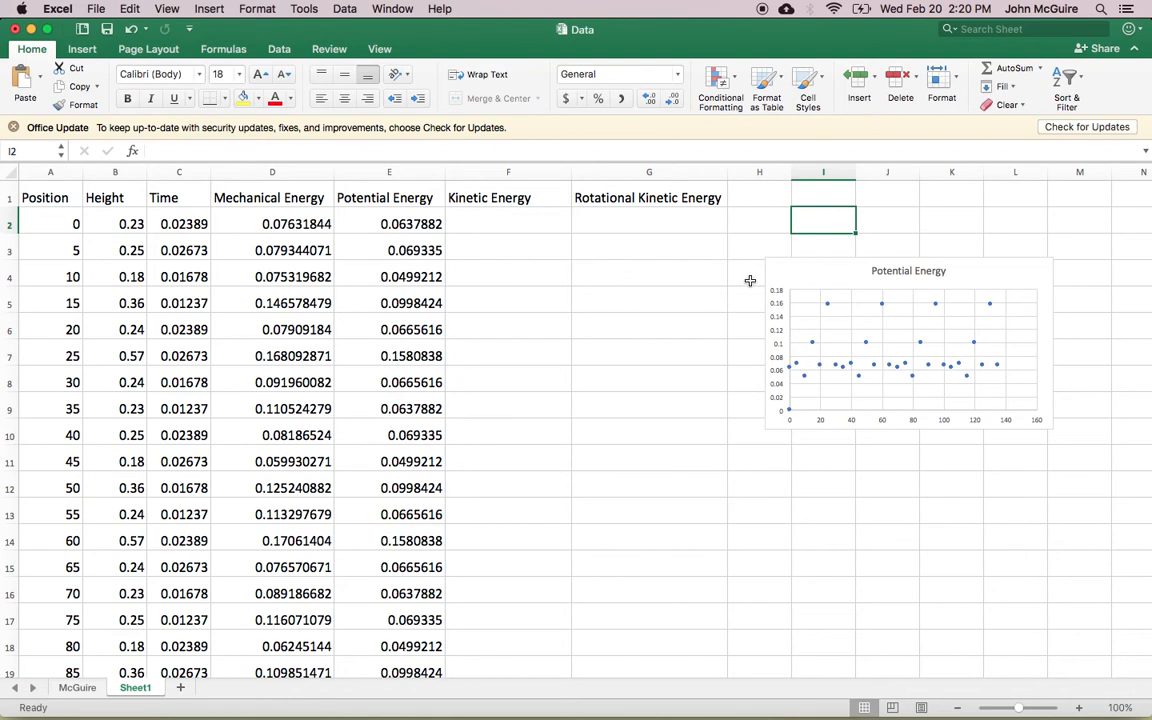
Delete the Potential Energy scatter chart from the sheet.
{"action": "left_click", "coordinate": [805, 278]}
{"action": "key", "text": "Delete"}
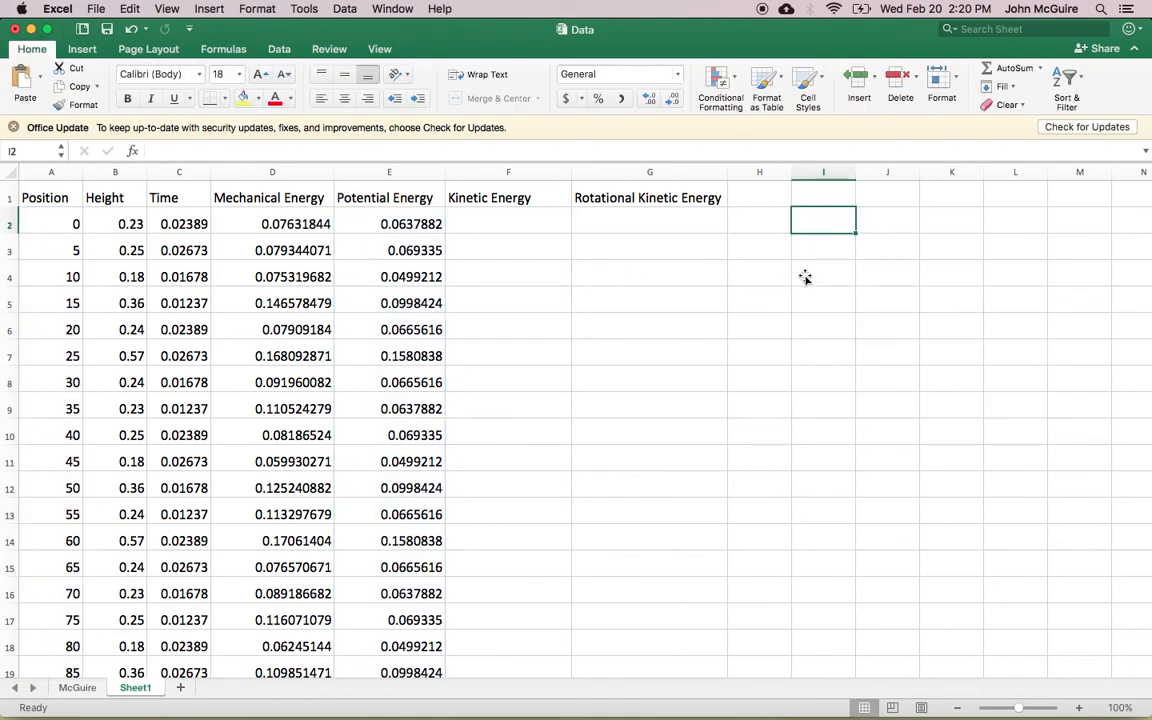
{"action": "scroll", "coordinate": [805, 280], "scroll_direction": "down", "scroll_amount": 2}
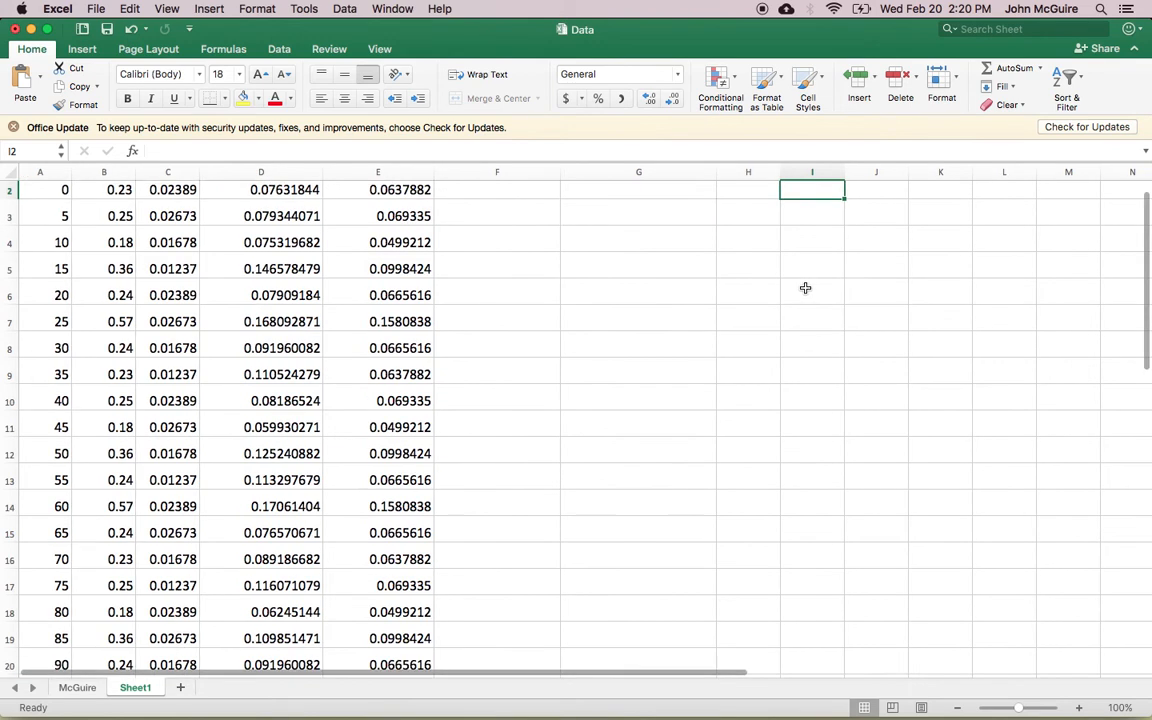
{"action": "scroll", "coordinate": [805, 285], "scroll_direction": "up", "scroll_amount": 2}
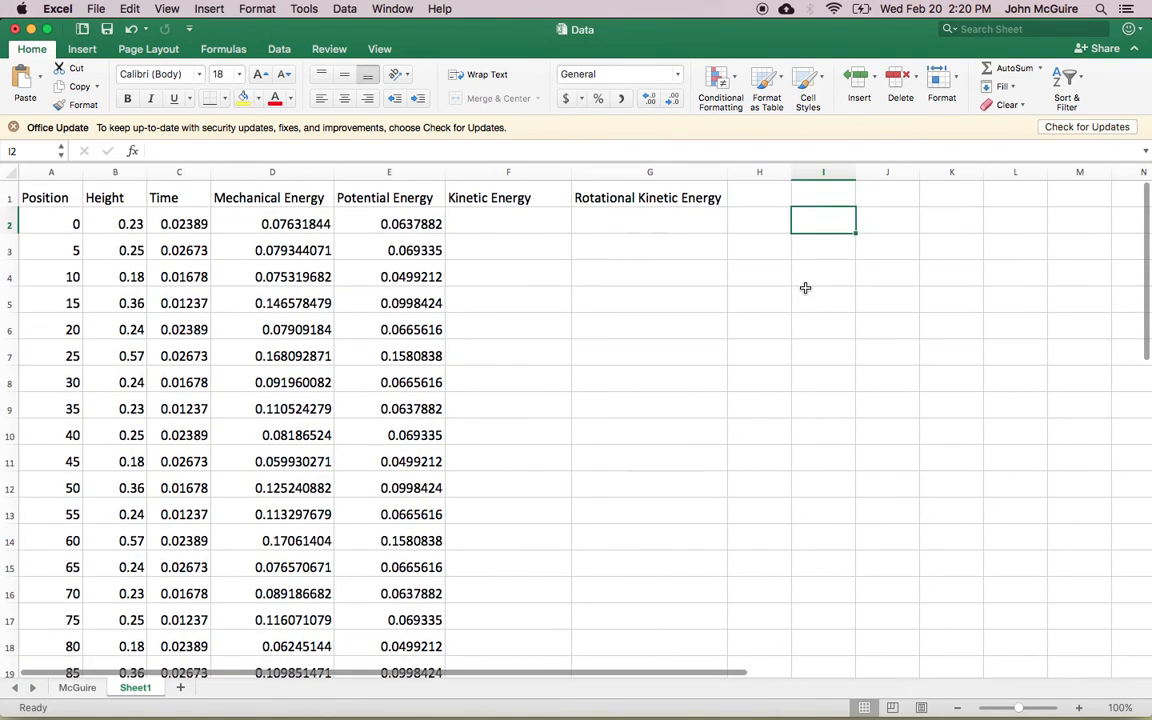
Undo the chart deletion and move the restored Potential Energy chart well away from the data columns.
{"action": "key", "text": "super+z"}
{"action": "left_click_drag", "start_coordinate": [812, 265], "coordinate": [764, 327]}
{"action": "scroll", "coordinate": [763, 326], "scroll_direction": "left", "scroll_amount": 10}
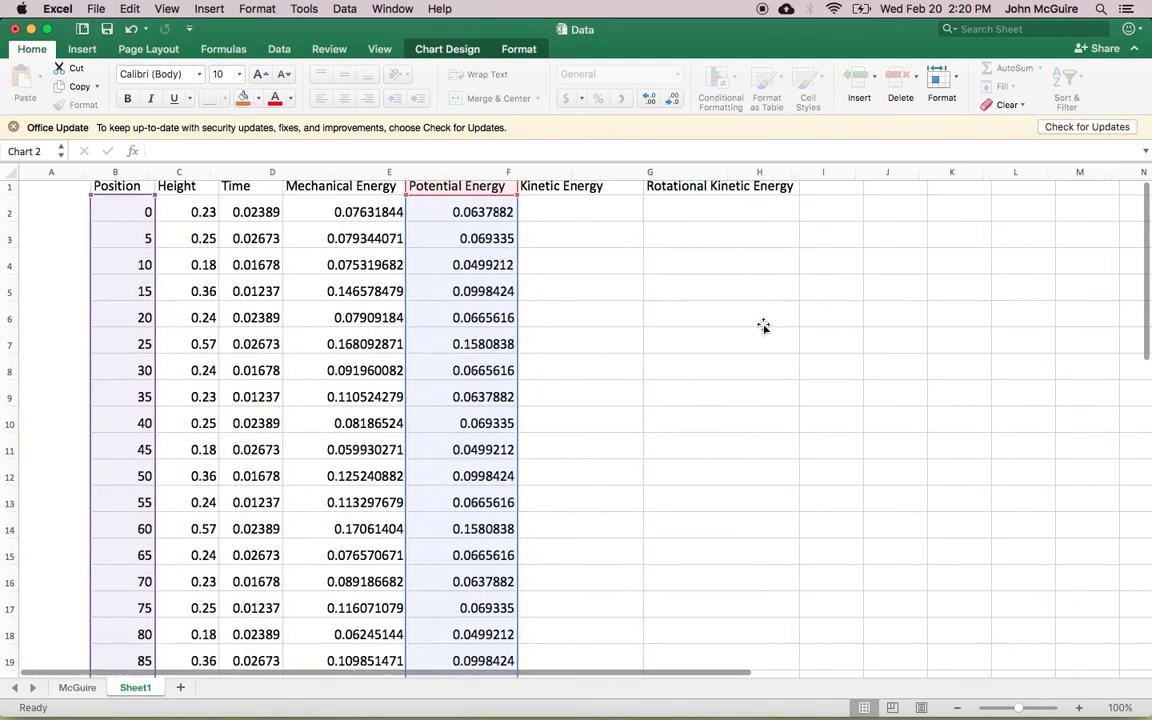
{"action": "scroll", "coordinate": [764, 327], "scroll_direction": "up", "scroll_amount": 1}
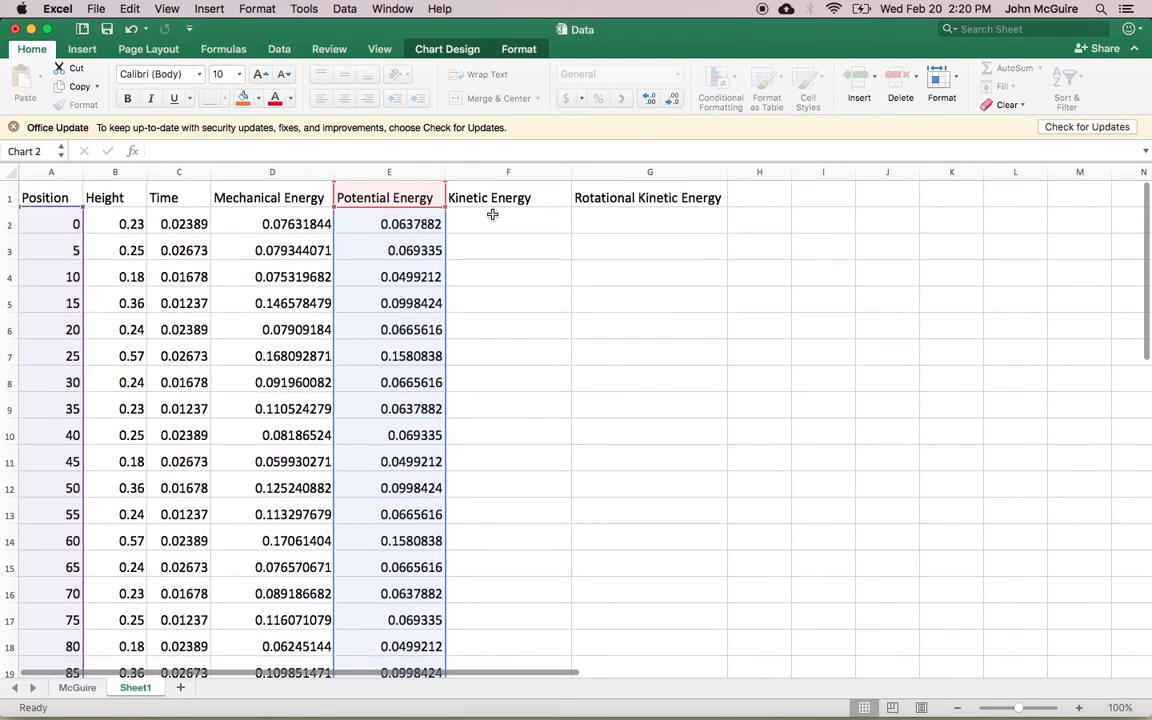
Enter the general kinetic energy formula =1/2*m*v^2 in cell F2 under Kinetic Energy.
{"action": "left_click", "coordinate": [476, 223]}
{"action": "type", "text": "=1/2m"}
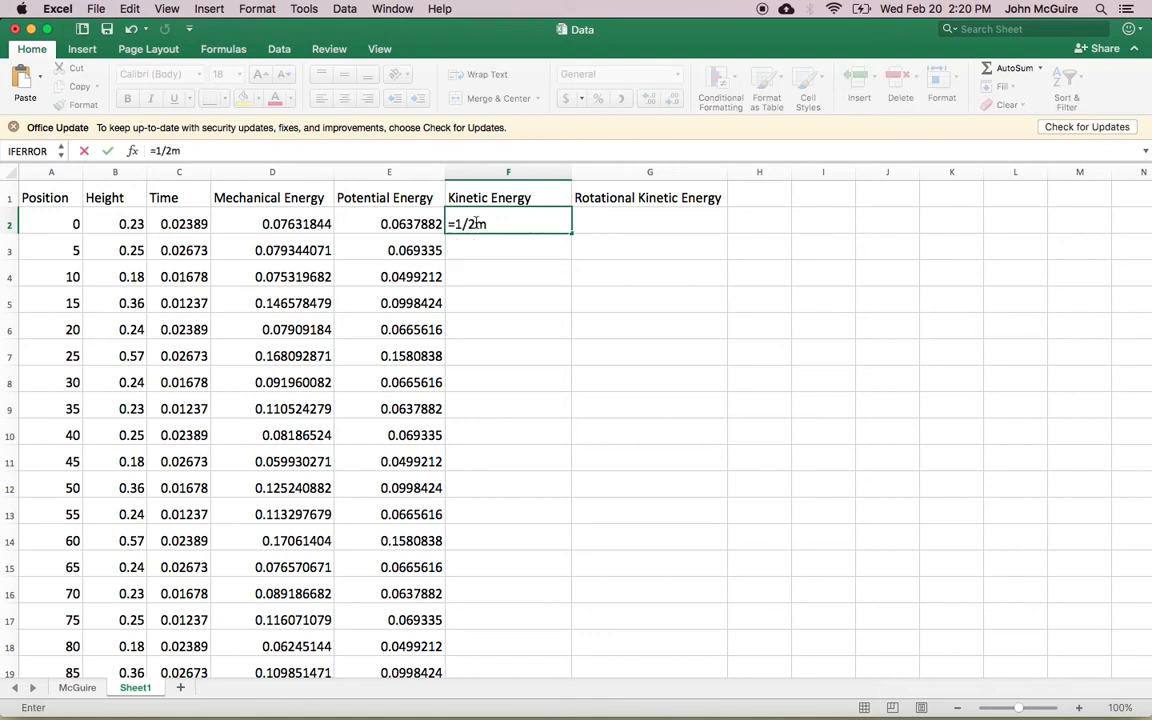
{"action": "key", "text": "BackSpace"}
{"action": "type", "text": "*m*v^2"}
{"action": "key", "text": "Left"}
{"action": "key", "text": "Left"}
{"action": "key", "text": "Left"}
Replace 1/2 with 0.5 and m with 0.0283 in the F2 kinetic energy formula.
{"action": "double_click", "coordinate": [476, 223]}
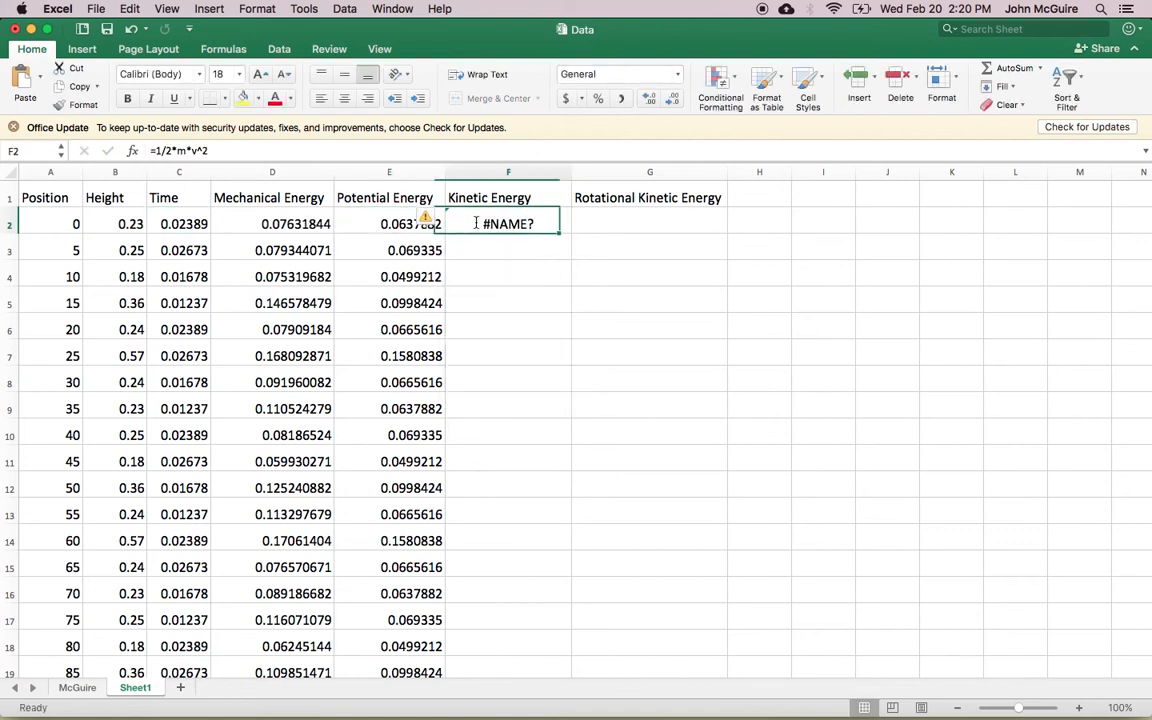
{"action": "left_click_drag", "start_coordinate": [478, 222], "coordinate": [455, 224]}
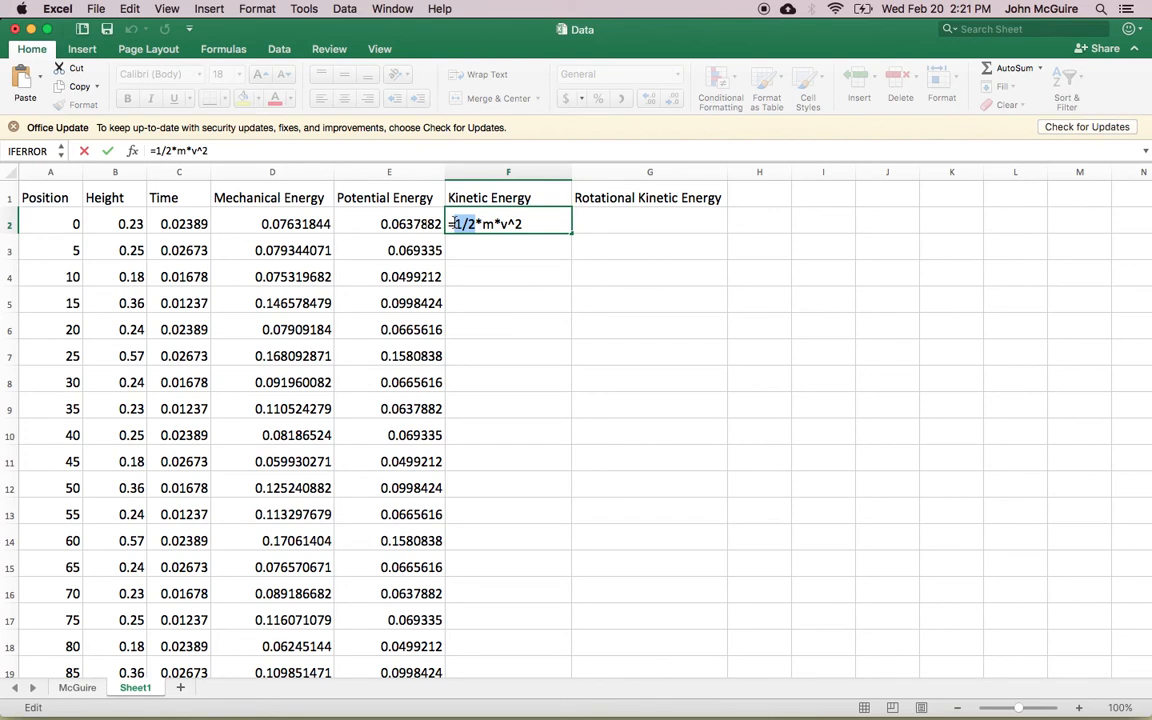
{"action": "type", "text": "0.5"}
{"action": "key", "text": "shift+Right"}
{"action": "type", "text": "0.0"}
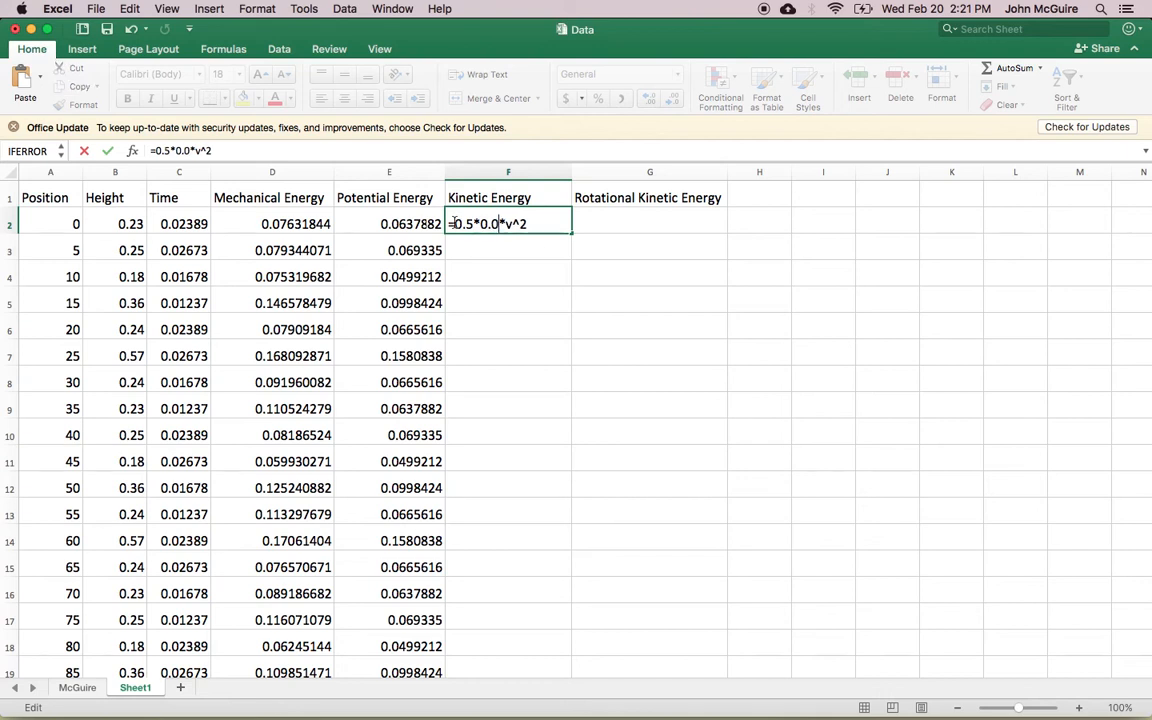
{"action": "type", "text": "283"}
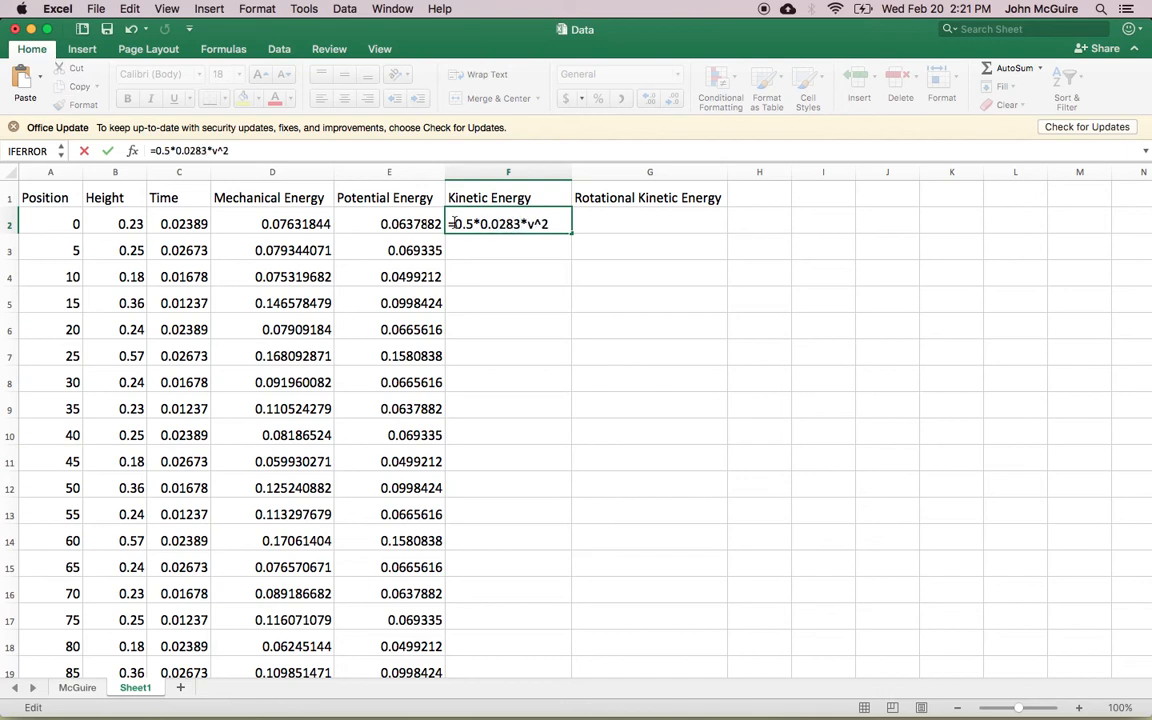
Replace v with (0.019/C2) so that F2 holds =0.5*0.0283*(0.019/C2)^2.
{"action": "key", "text": "shift+Right"}
{"action": "type", "text": "()"}
{"action": "key", "text": "Left"}
{"action": "type", "text": "d/t"}
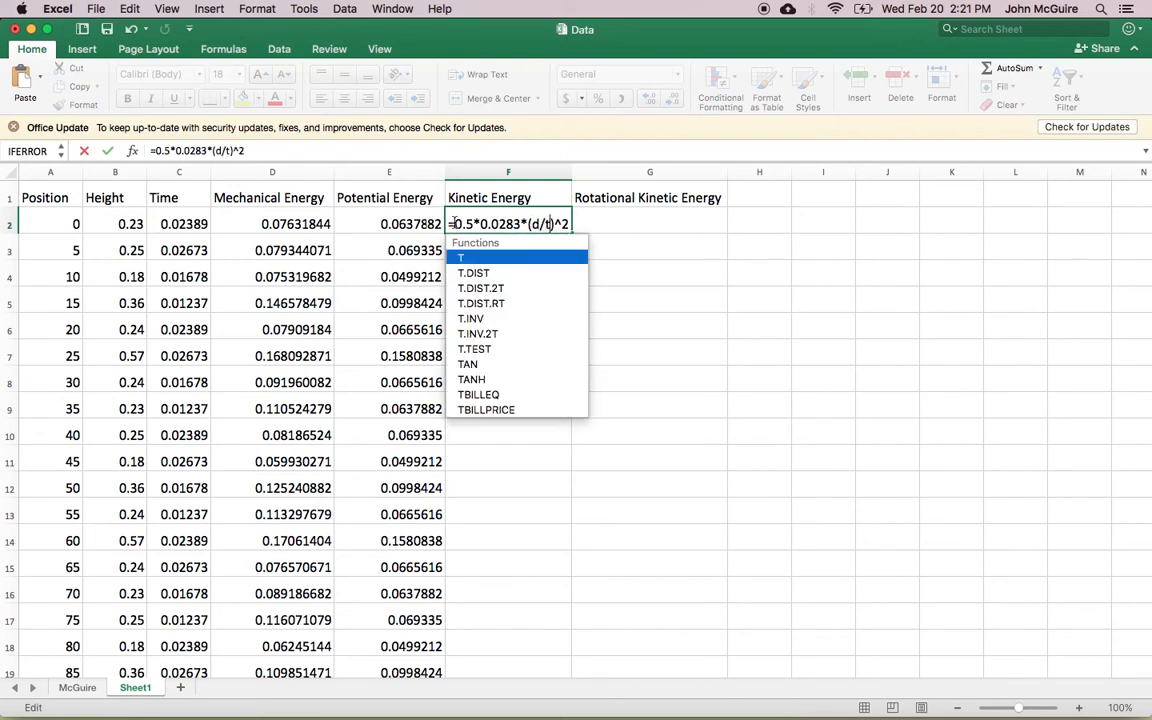
{"action": "key", "text": "Left"}
{"action": "key", "text": "Left"}
{"action": "key", "text": "Left"}
{"action": "key", "text": "shift+Right"}
{"action": "type", "text": "0.019"}
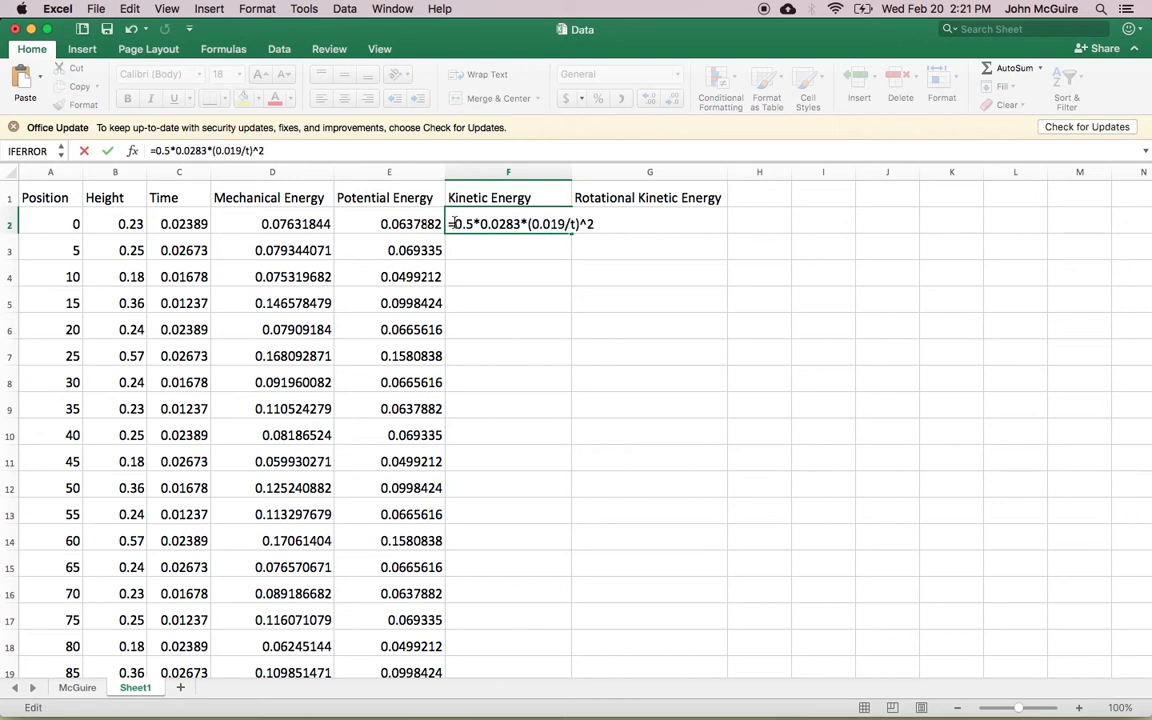
{"action": "key", "text": "shift+Right"}
{"action": "type", "text": "C2"}
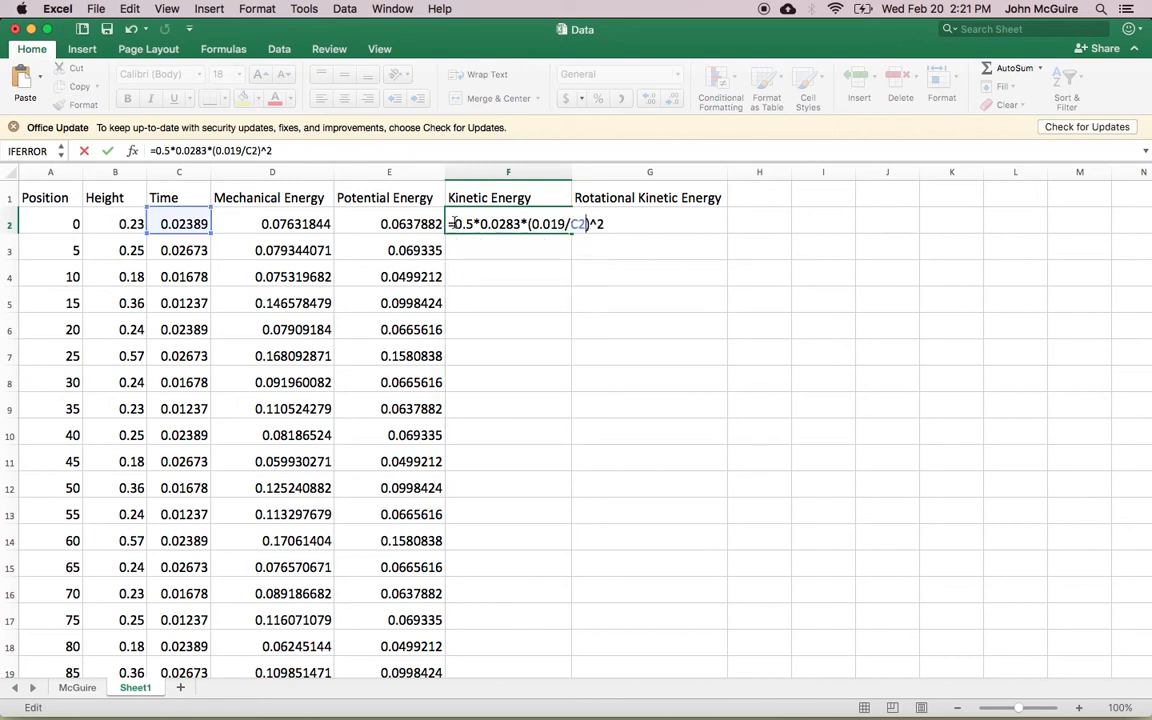
{"action": "key", "text": "Return"}
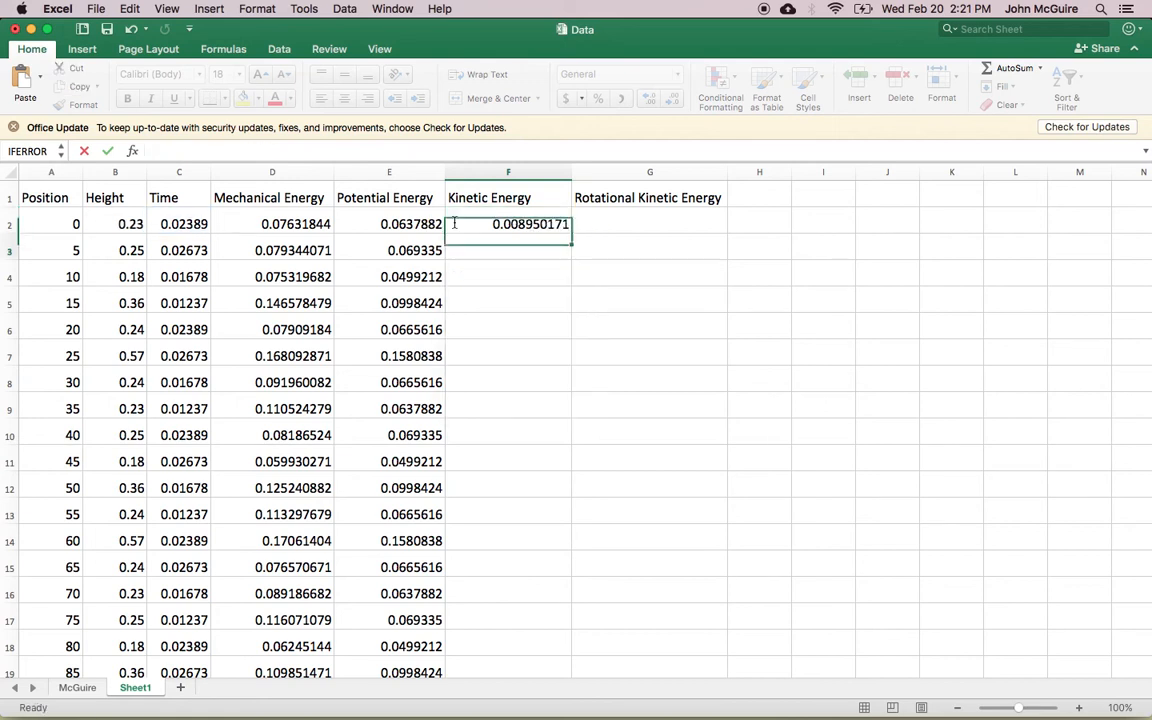
Fill the kinetic energy formula from F2 down the column to row 29.
{"action": "double_click", "coordinate": [492, 224]}
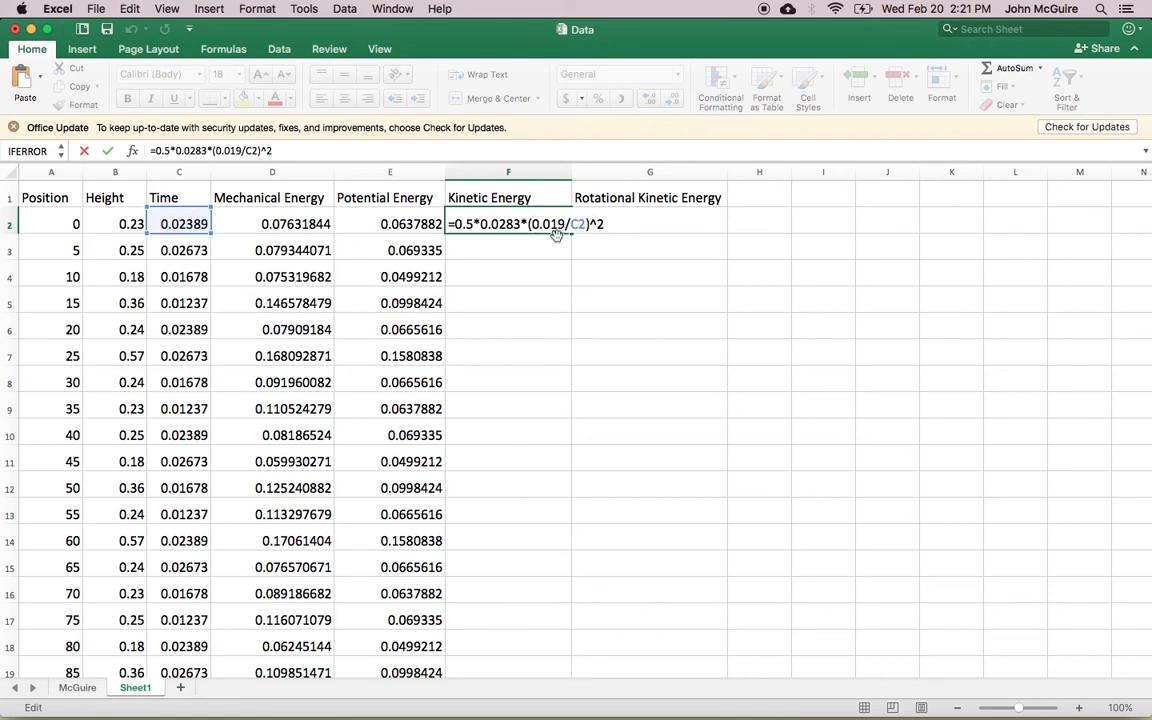
{"action": "key", "text": "Return"}
{"action": "left_click", "coordinate": [515, 225]}
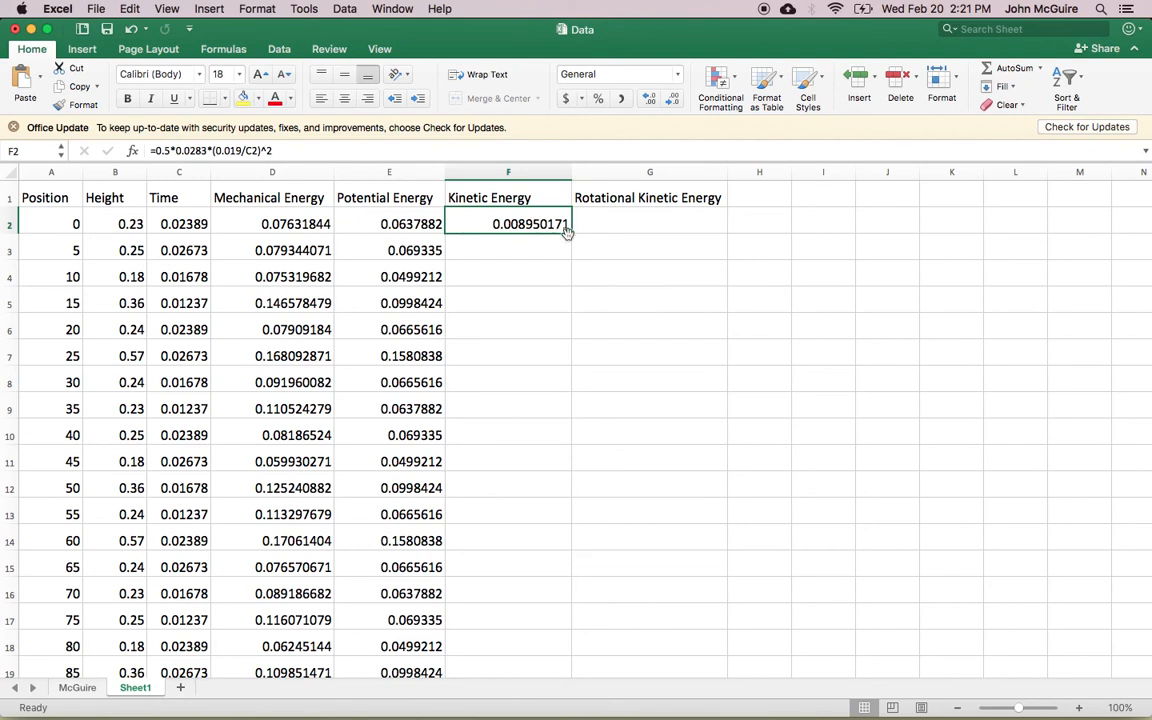
{"action": "left_click_drag", "start_coordinate": [572, 234], "coordinate": [517, 285]}
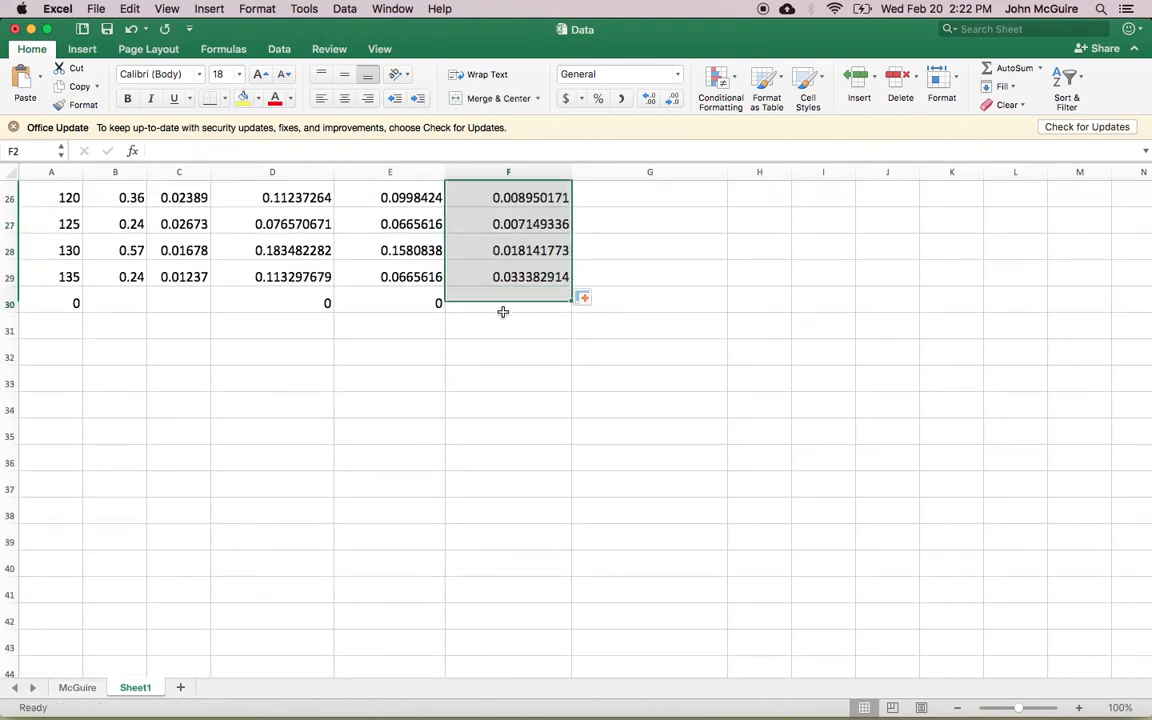
Enter 0 in cells F30 and G30, below the Kinetic Energy and Rotational Kinetic Energy columns.
{"action": "left_click", "coordinate": [503, 312]}
{"action": "type", "text": "0"}
{"action": "scroll", "coordinate": [564, 333], "scroll_direction": "up", "scroll_amount": 2}
{"action": "scroll", "coordinate": [564, 333], "scroll_direction": "up", "scroll_amount": 10}
{"action": "scroll", "coordinate": [564, 334], "scroll_direction": "down", "scroll_amount": 10}
{"action": "left_click", "coordinate": [509, 437]}
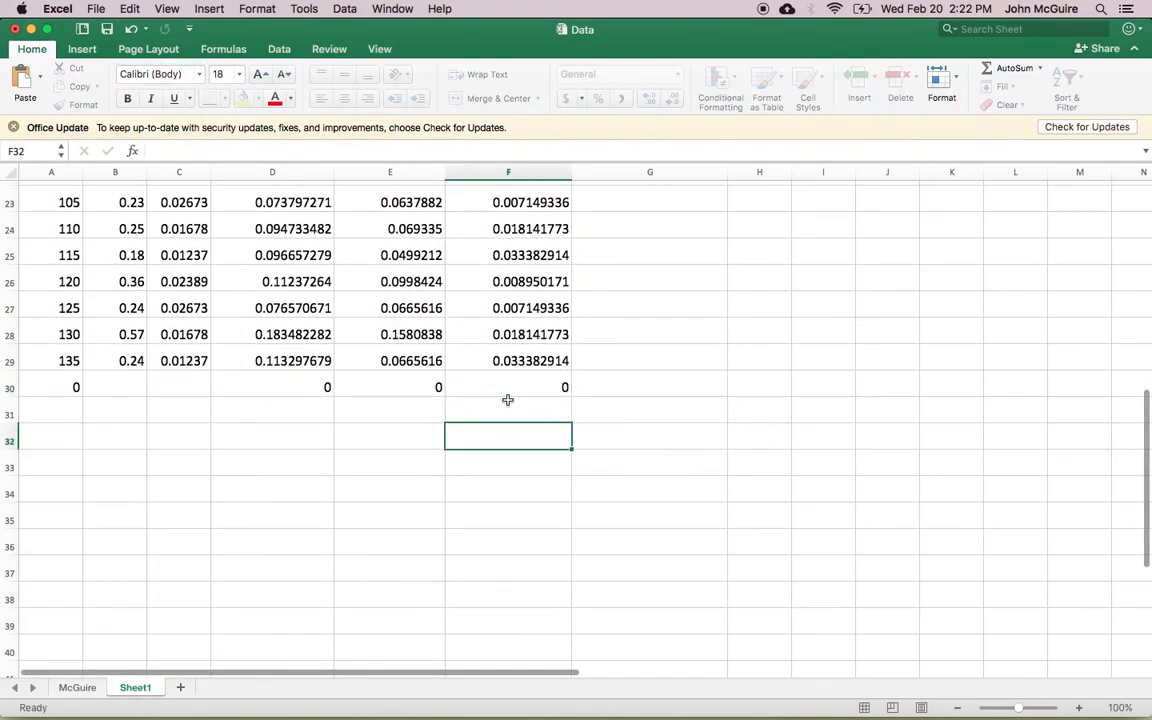
{"action": "left_click", "coordinate": [509, 387]}
{"action": "left_click", "coordinate": [608, 385]}
{"action": "type", "text": "0"}
{"action": "key", "text": "Return"}
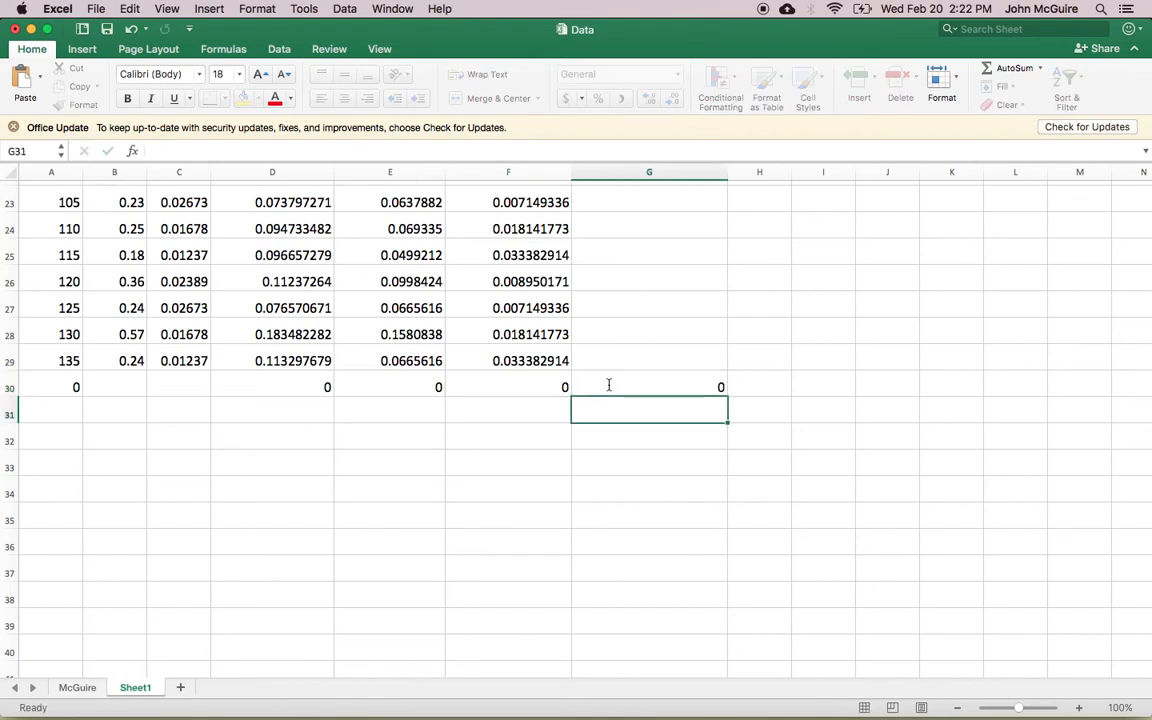
Review the filled Kinetic Energy formulas, comparing the Time cell references in F2, F3 and F4.
{"action": "scroll", "coordinate": [590, 370], "scroll_direction": "up", "scroll_amount": 10}
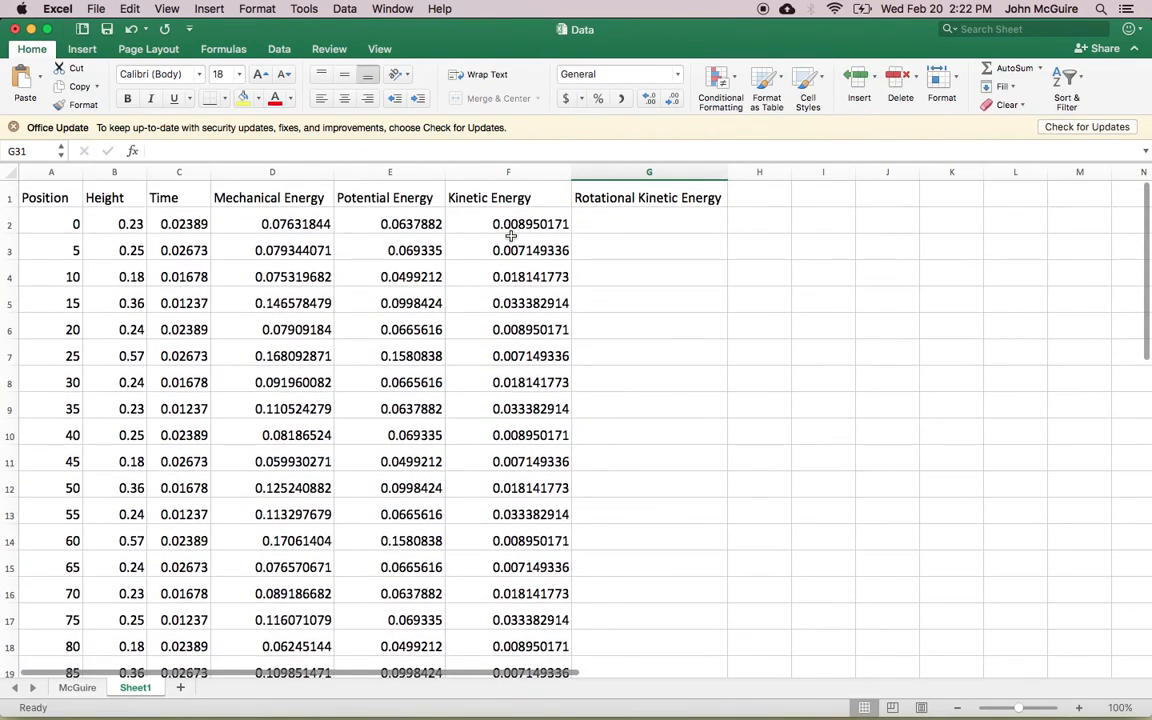
{"action": "left_click", "coordinate": [510, 228]}
{"action": "left_click", "coordinate": [513, 252]}
{"action": "double_click", "coordinate": [513, 252]}
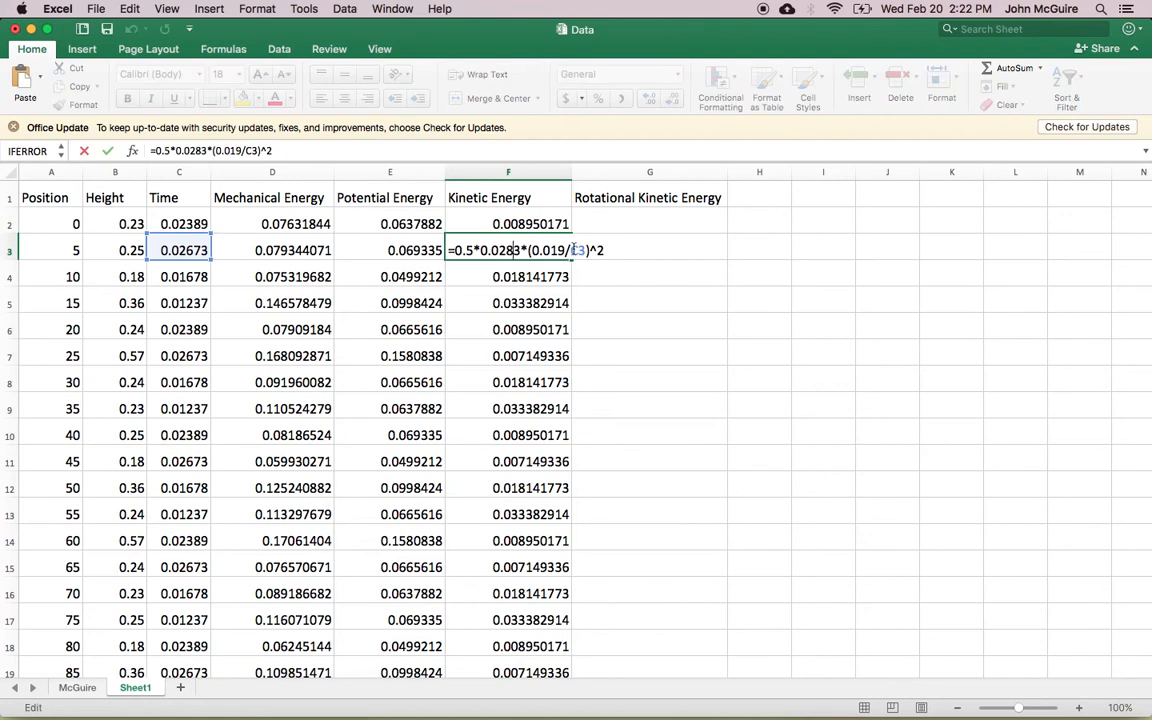
{"action": "key", "text": "Return"}
{"action": "double_click", "coordinate": [515, 276]}
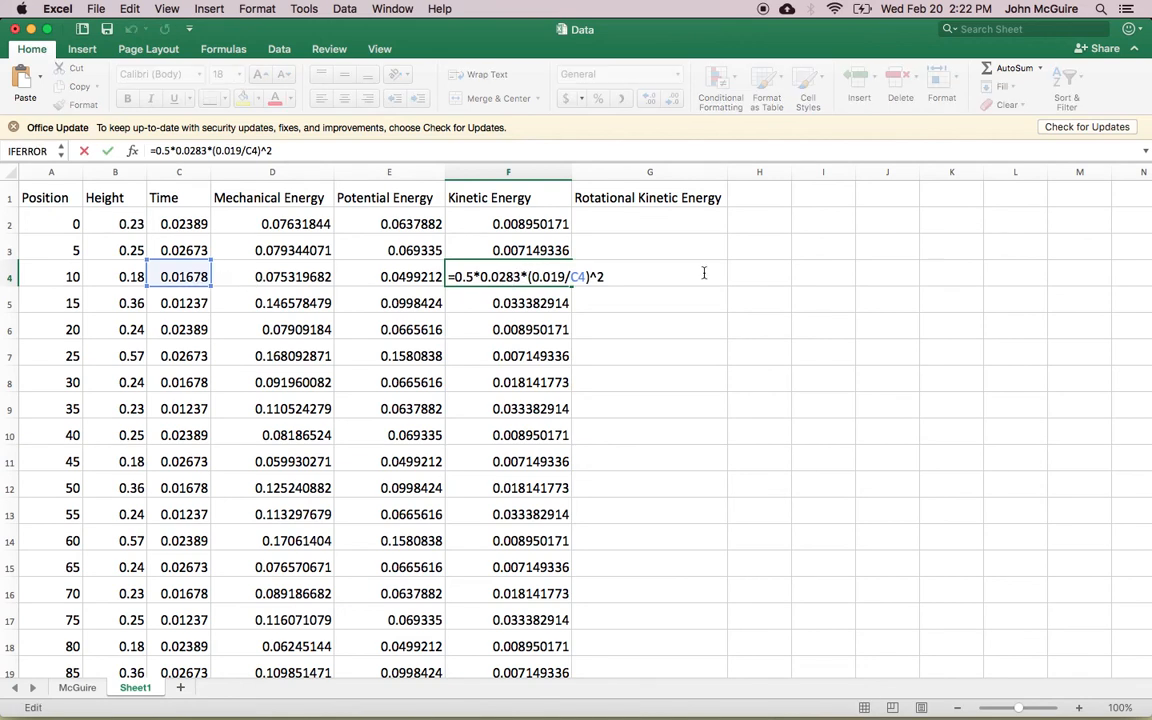
{"action": "key", "text": "Return"}
{"action": "double_click", "coordinate": [533, 225]}
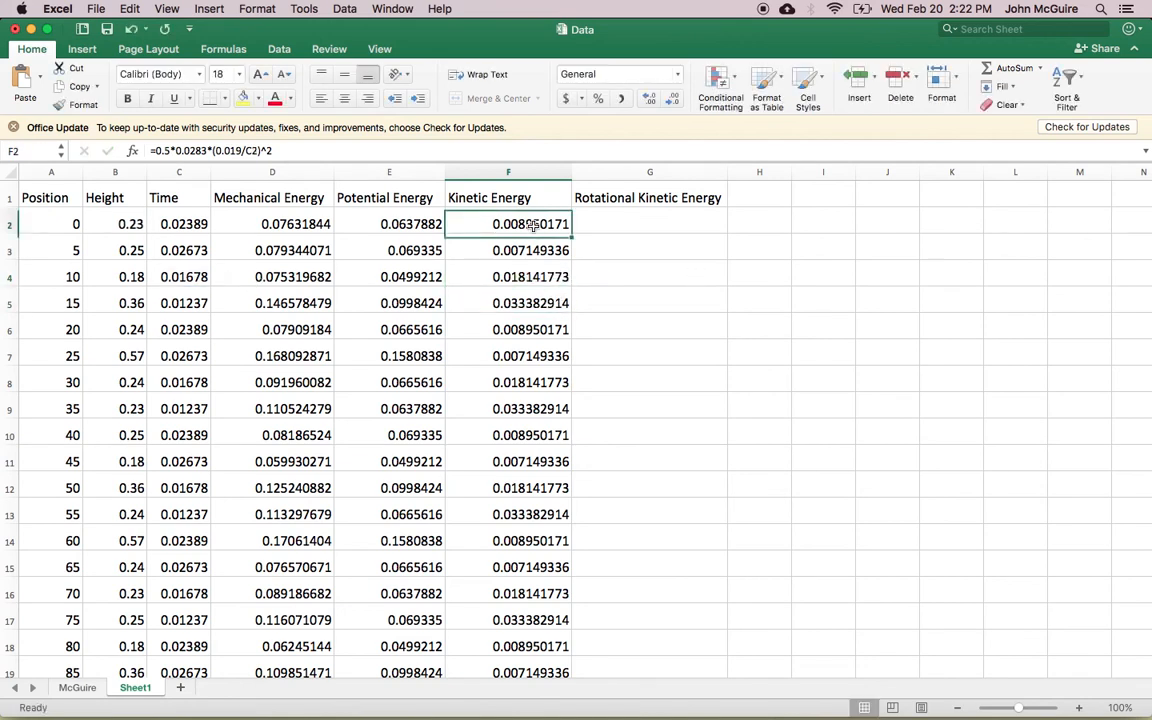
{"action": "left_click", "coordinate": [533, 319]}
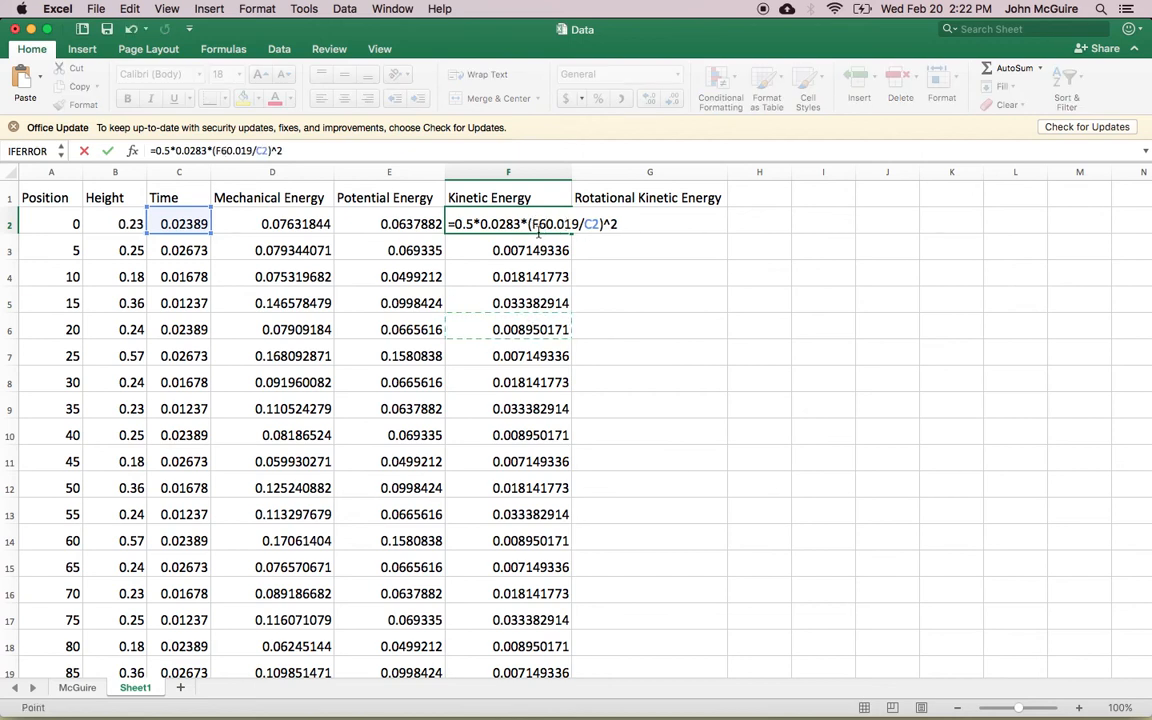
{"action": "key", "text": "BackSpace"}
{"action": "key", "text": "BackSpace"}
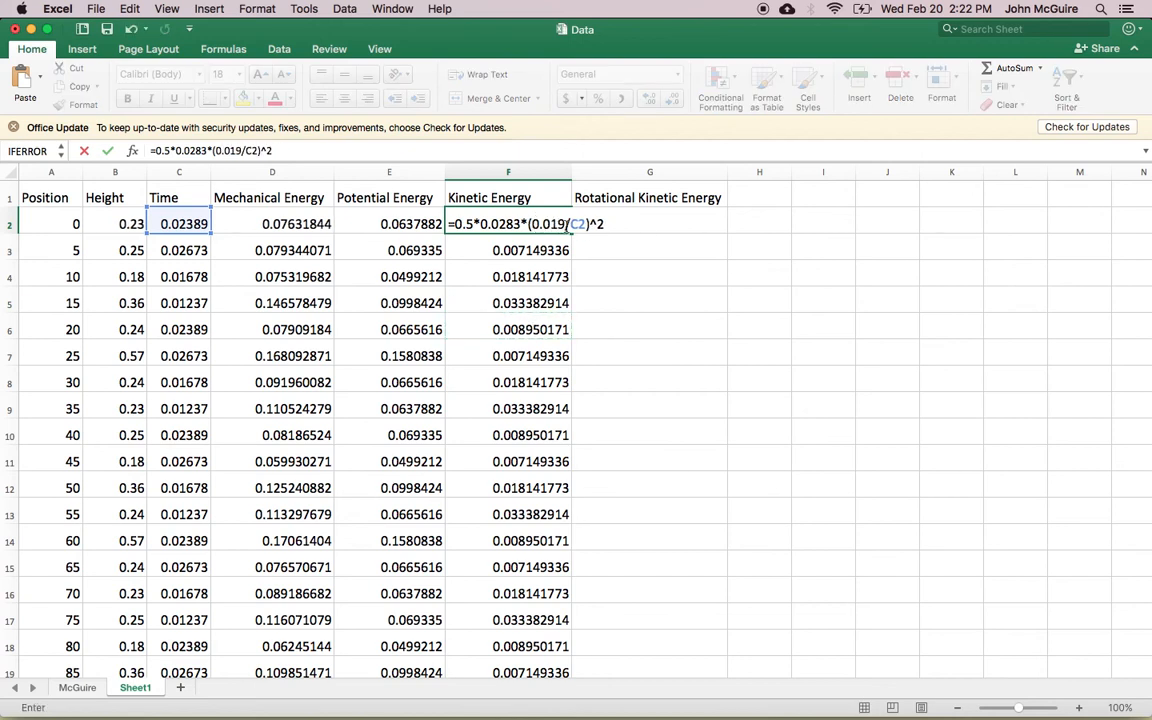
{"action": "key", "text": "Return"}
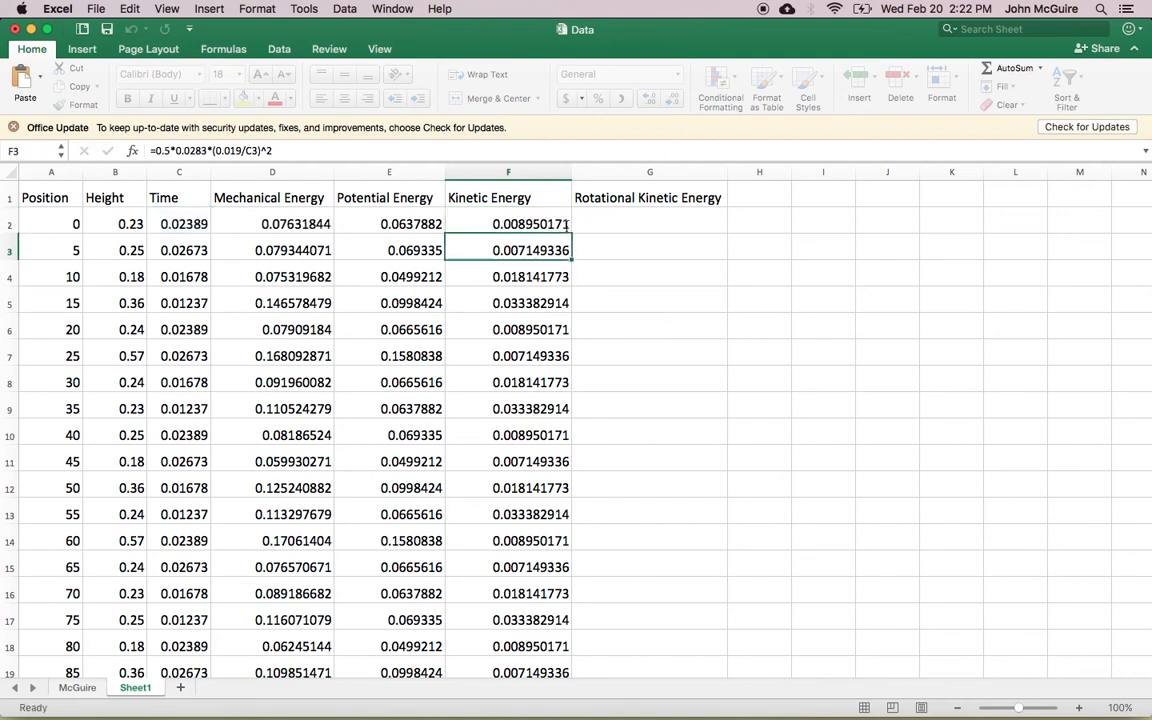
{"action": "key", "text": "Up"}
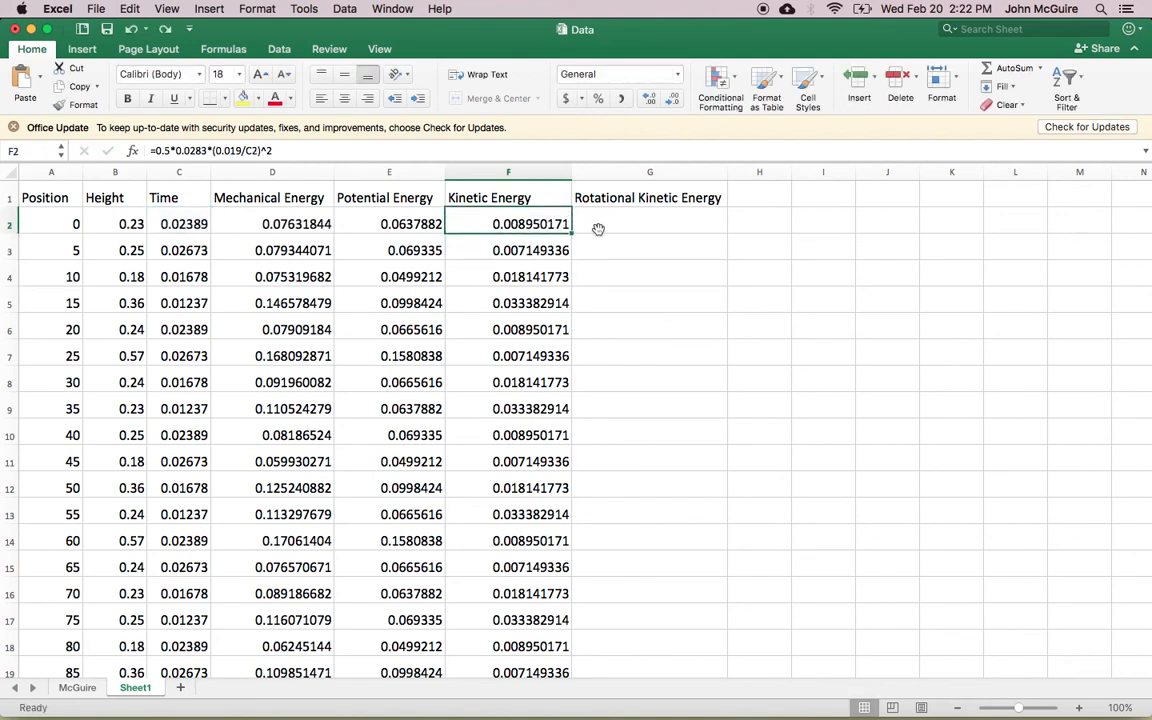
{"action": "key", "text": "Down"}
{"action": "key", "text": "Down"}
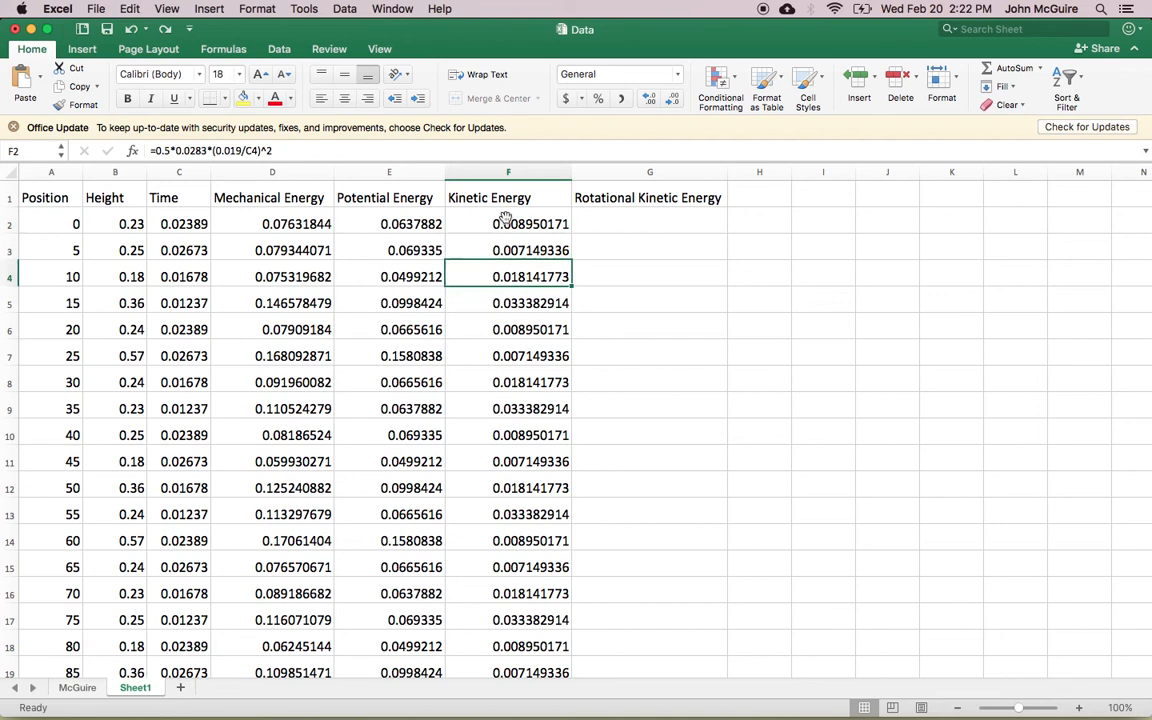
{"action": "key", "text": "Up"}
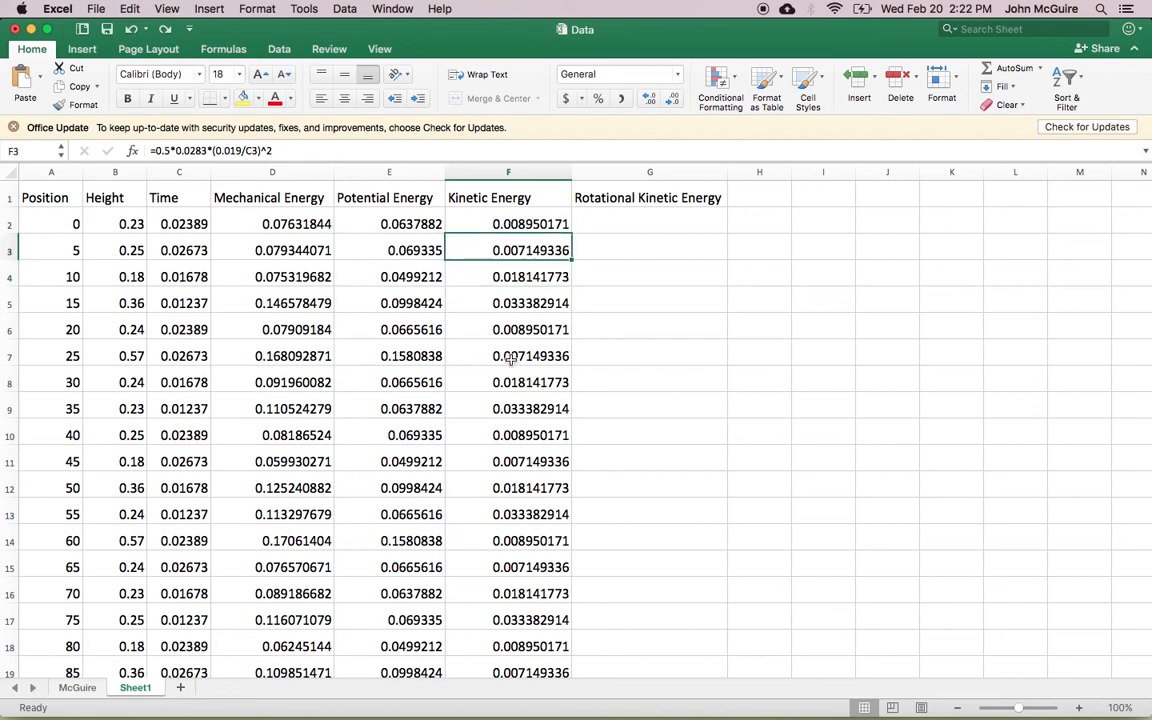
{"action": "scroll", "coordinate": [460, 325], "scroll_direction": "down", "scroll_amount": 15}
{"action": "scroll", "coordinate": [510, 360], "scroll_direction": "up", "scroll_amount": 15}
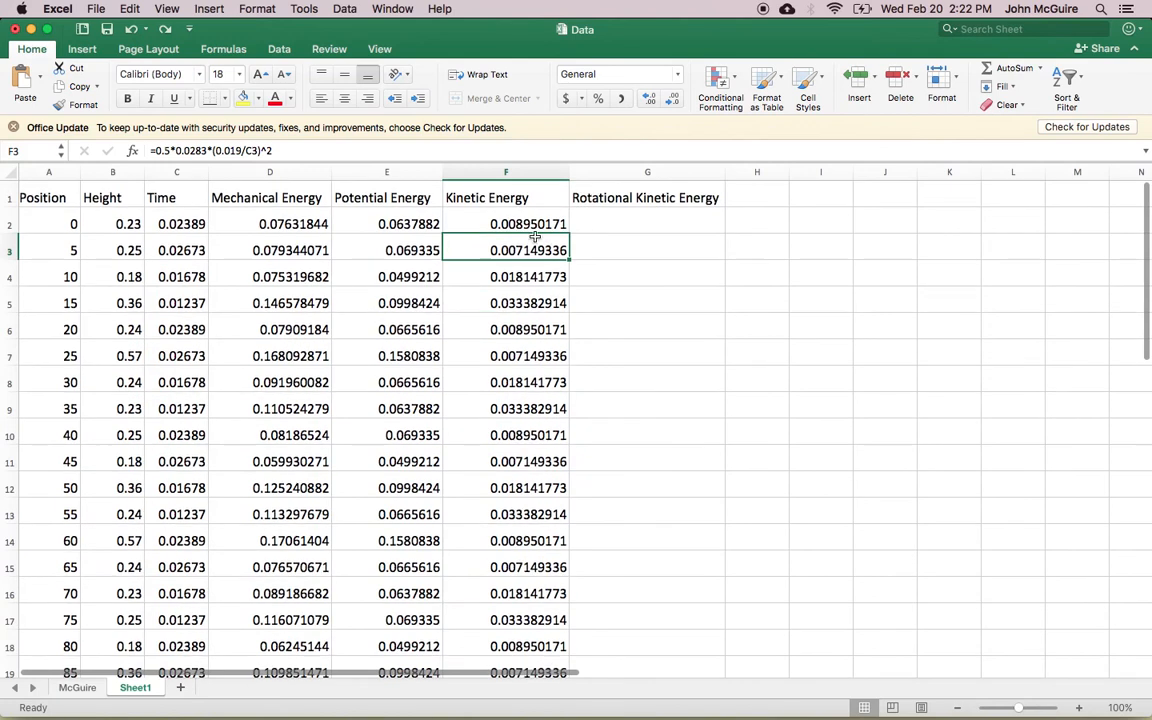
{"action": "double_click", "coordinate": [524, 250]}
{"action": "key", "text": "Return"}
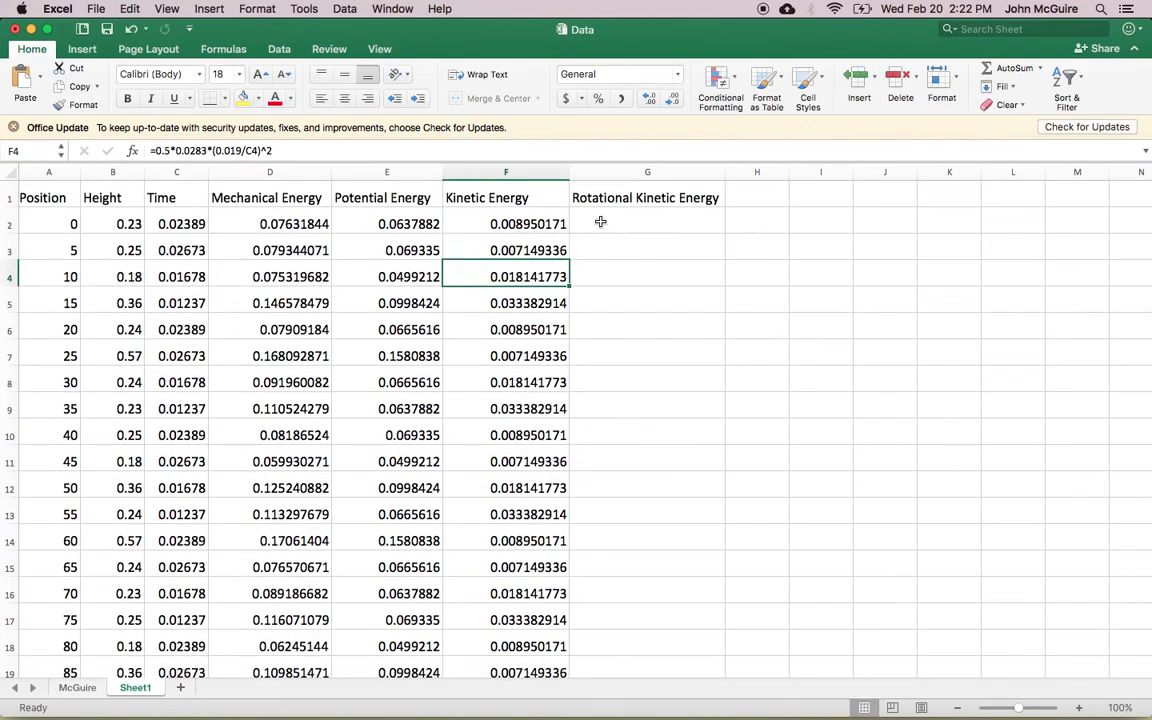
Review the Kinetic Energy formula in F2 as a reference for the Rotational Kinetic Energy column.
{"action": "left_click", "coordinate": [602, 220]}
{"action": "double_click", "coordinate": [602, 220]}
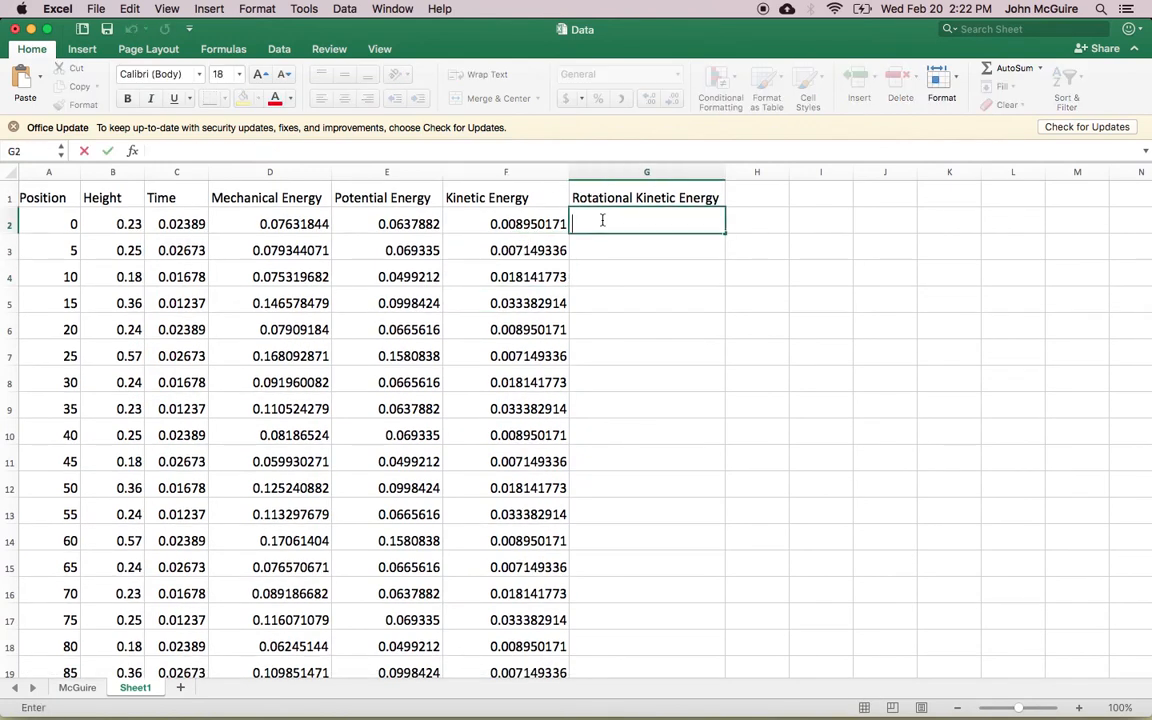
{"action": "double_click", "coordinate": [524, 222]}
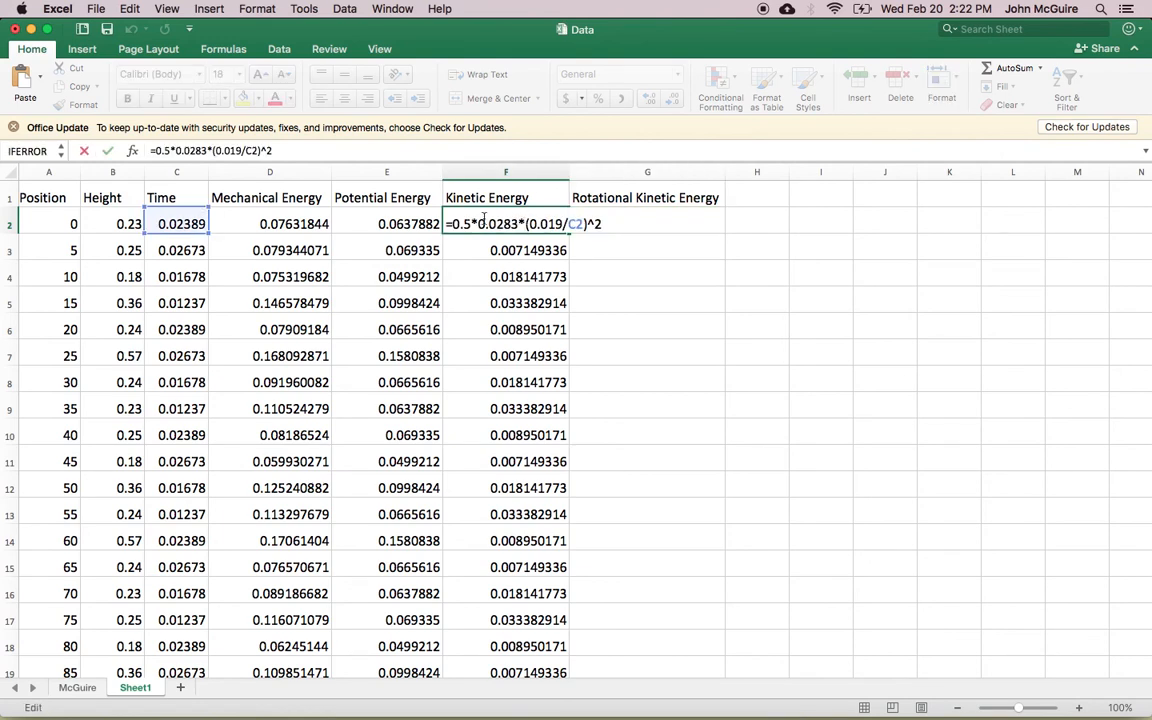
{"action": "key", "text": "Escape"}
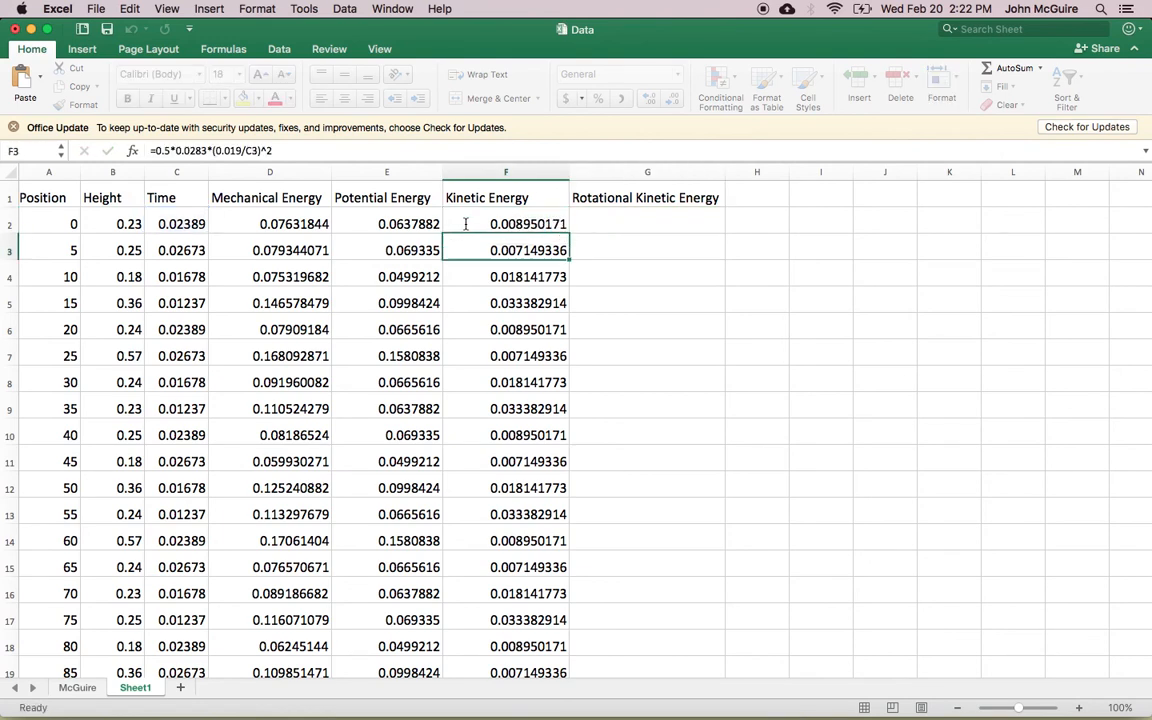
Enter =0.2*0.0283*(0.019/C2)^2 in G2 as the first Rotational Kinetic Energy formula.
{"action": "double_click", "coordinate": [656, 220]}
{"action": "type", "text": "=0.0"}
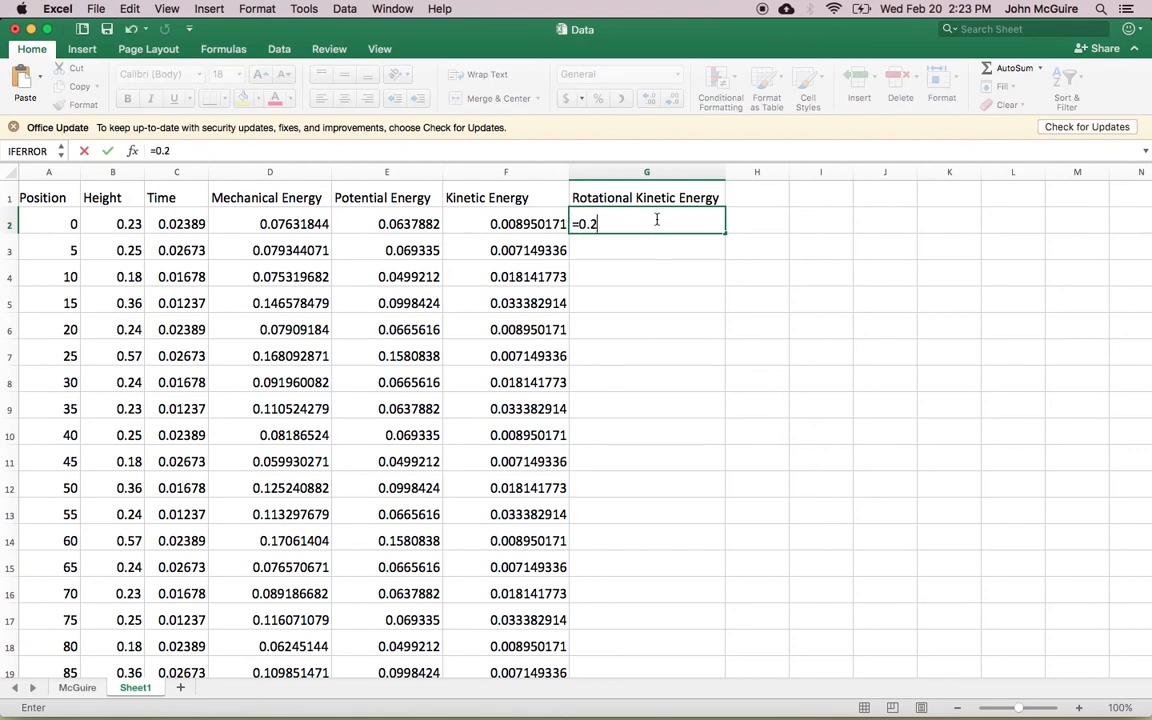
{"action": "type", "text": "*0.0283*("}
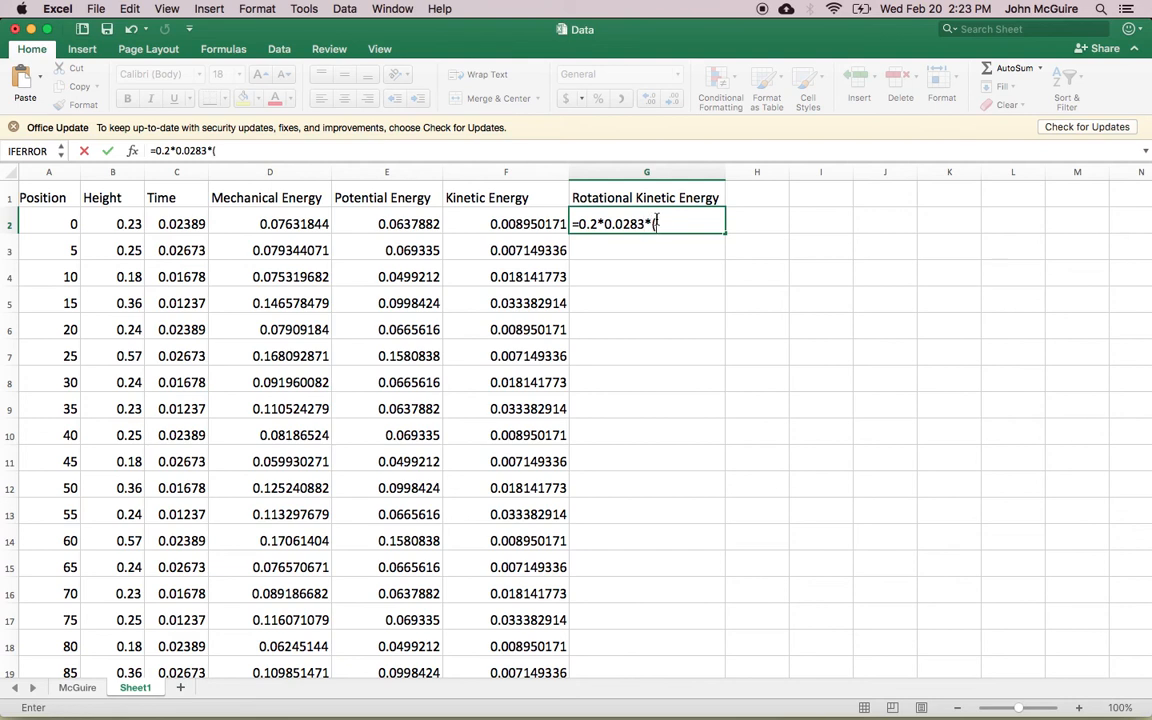
{"action": "type", "text": "0.019"}
{"action": "key", "text": "BackSpace"}
{"action": "key", "text": "BackSpace"}
{"action": "type", "text": "/C2)"}
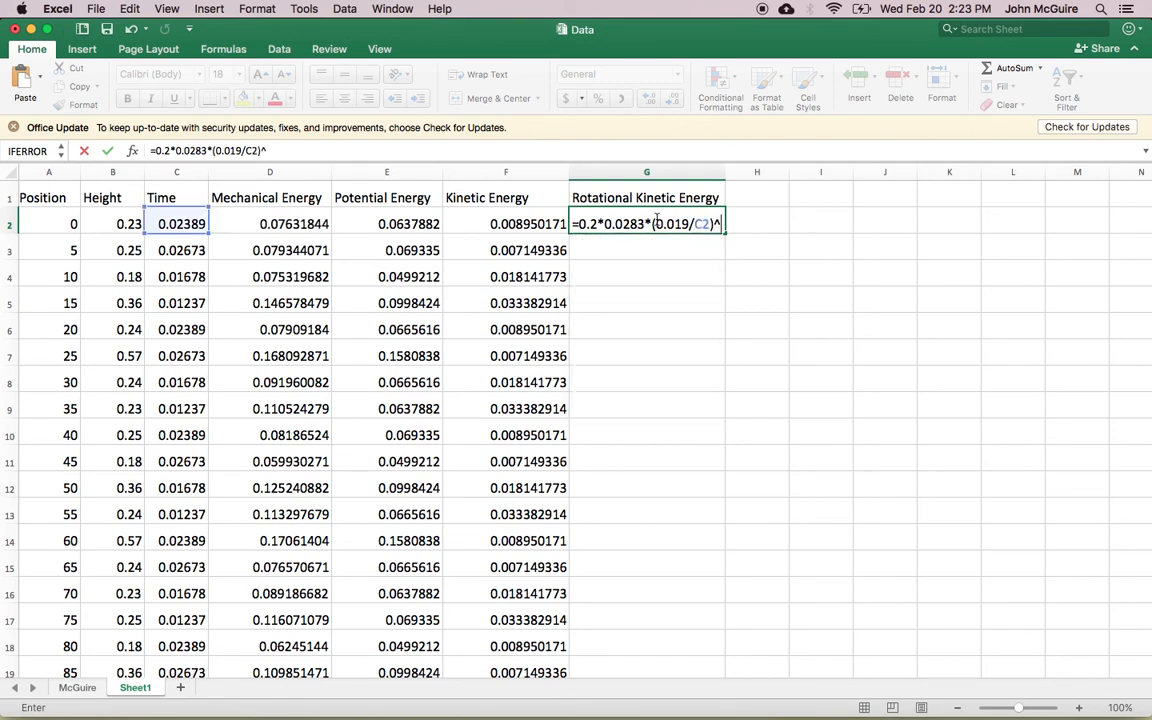
{"action": "type", "text": "^2"}
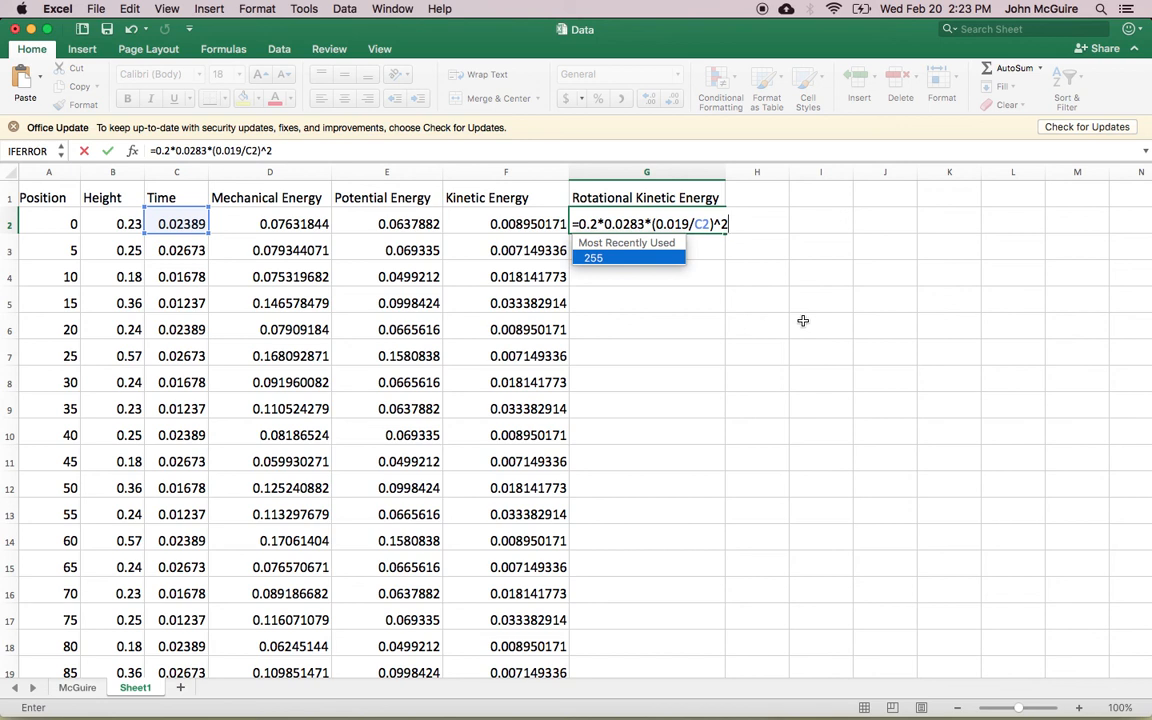
{"action": "key", "text": "Left"}
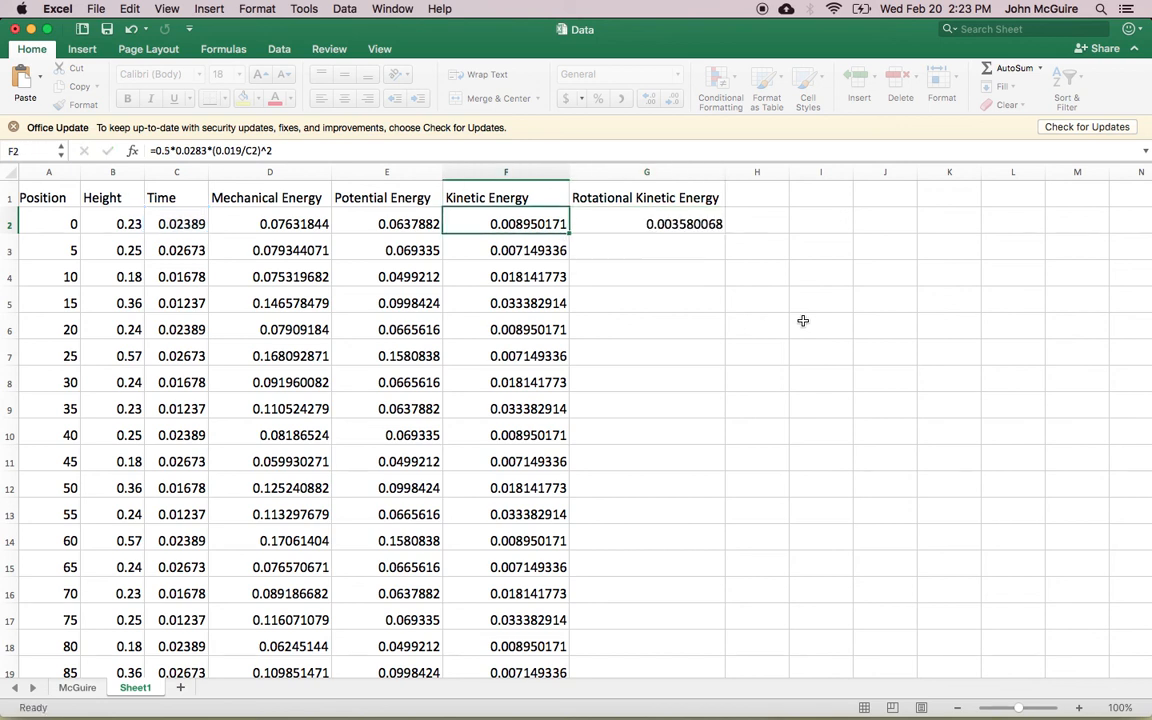
Fill the Rotational Kinetic Energy formula from G2 down the column to row 29.
{"action": "double_click", "coordinate": [680, 224]}
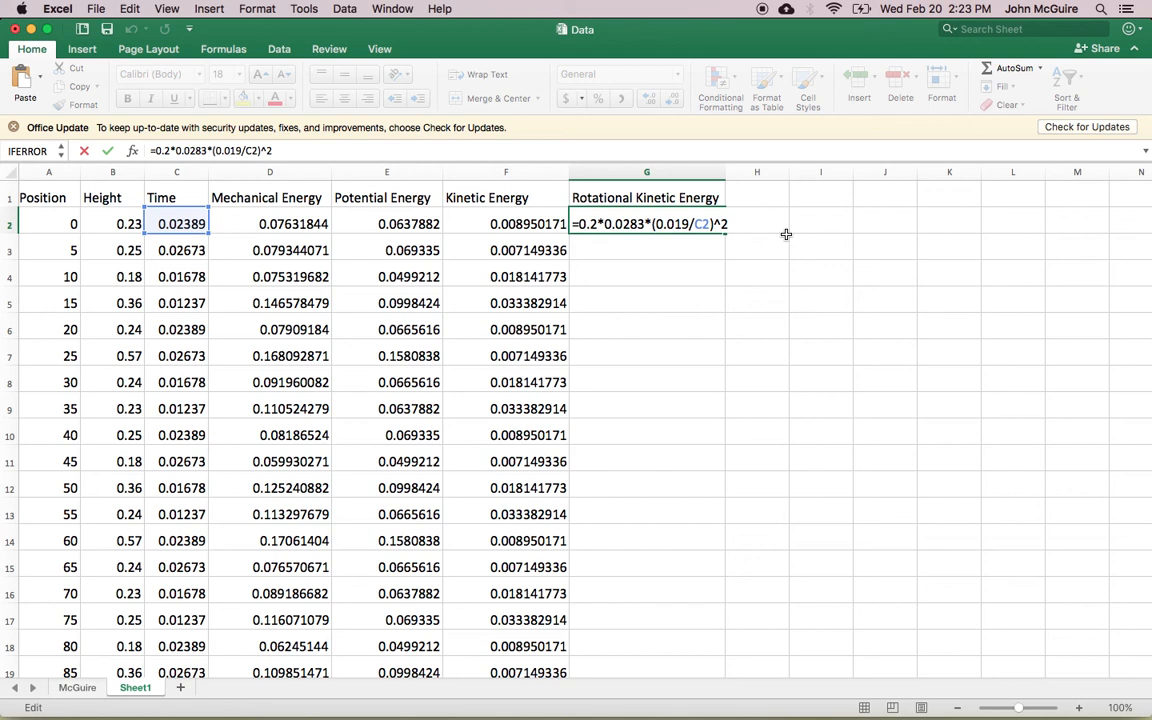
{"action": "key", "text": "Escape"}
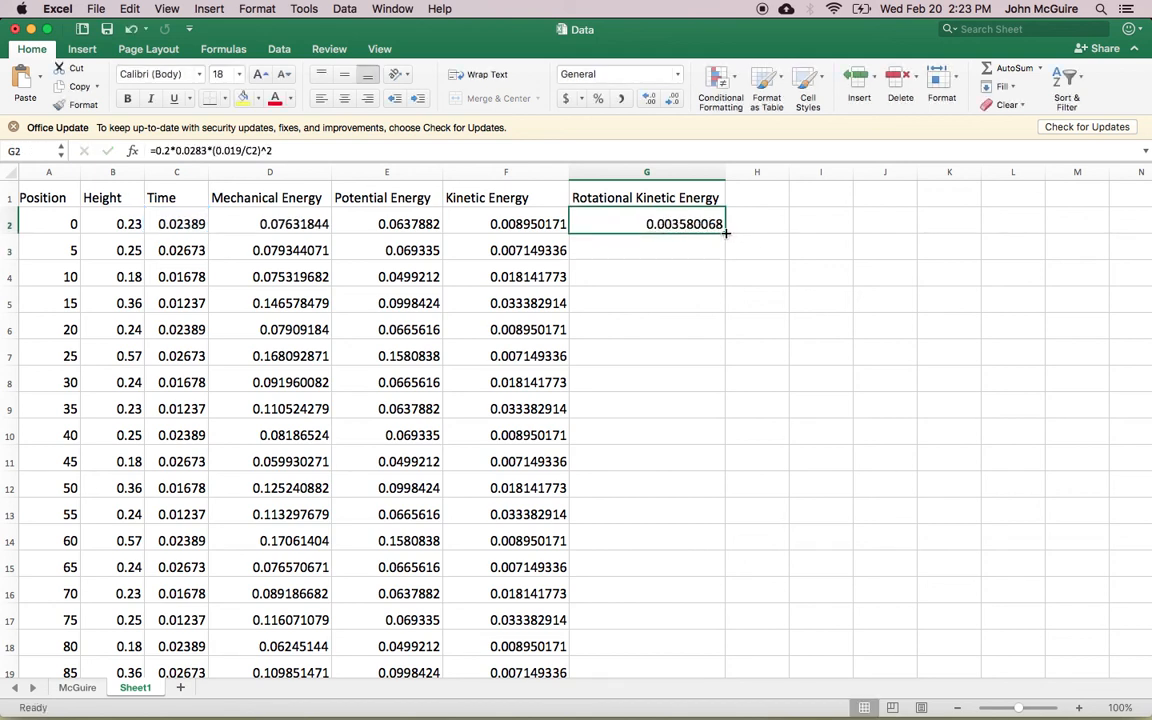
{"action": "left_click_drag", "start_coordinate": [726, 232], "coordinate": [697, 625]}
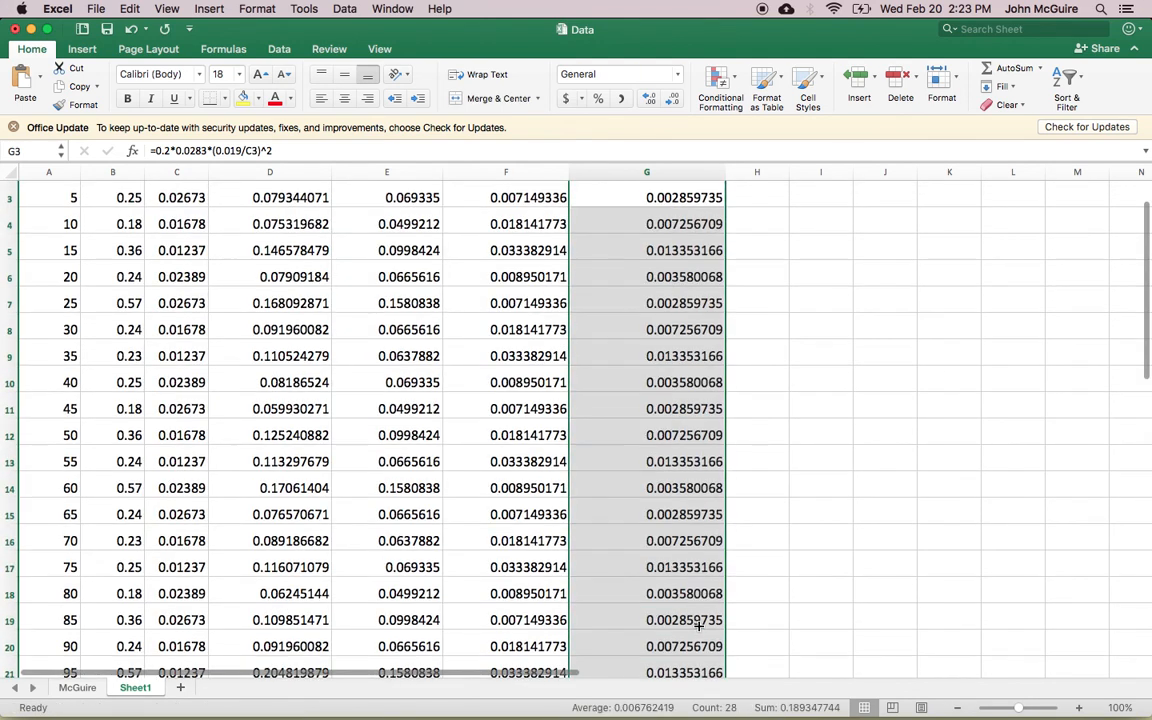
{"action": "scroll", "coordinate": [640, 581], "scroll_direction": "down", "scroll_amount": 1}
{"action": "left_click", "coordinate": [591, 537]}
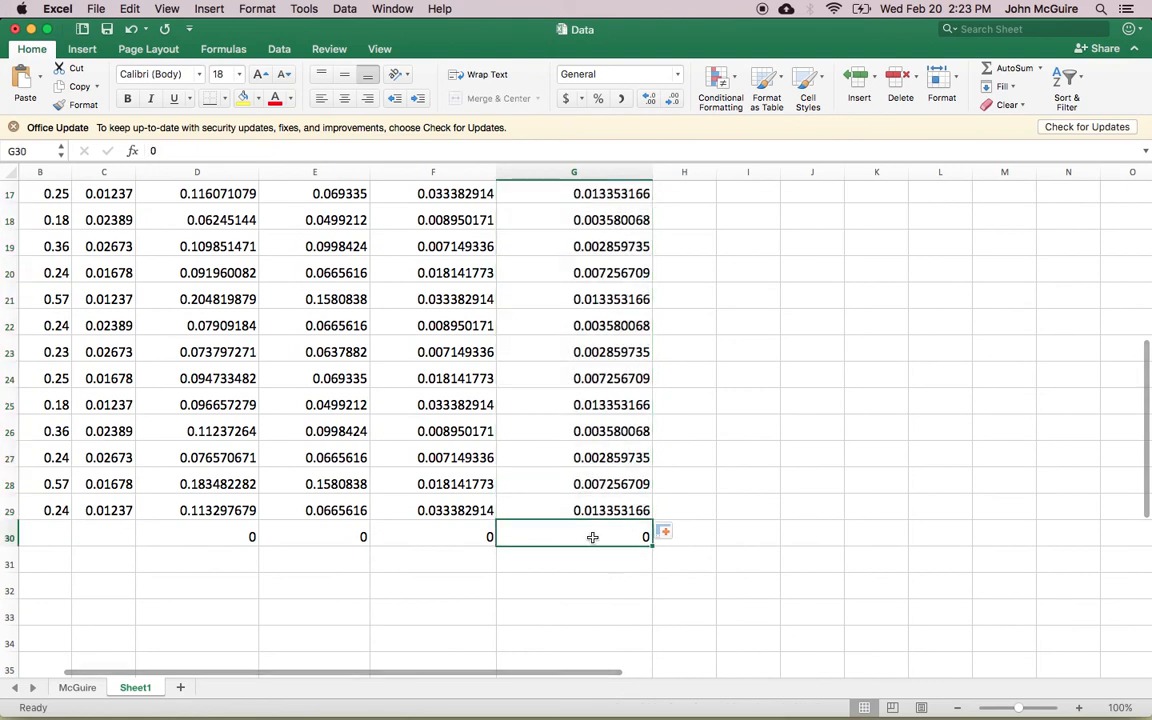
{"action": "scroll", "coordinate": [593, 537], "scroll_direction": "up", "scroll_amount": 5}
{"action": "scroll", "coordinate": [592, 539], "scroll_direction": "up", "scroll_amount": 2}
{"action": "scroll", "coordinate": [591, 538], "scroll_direction": "left", "scroll_amount": 2}
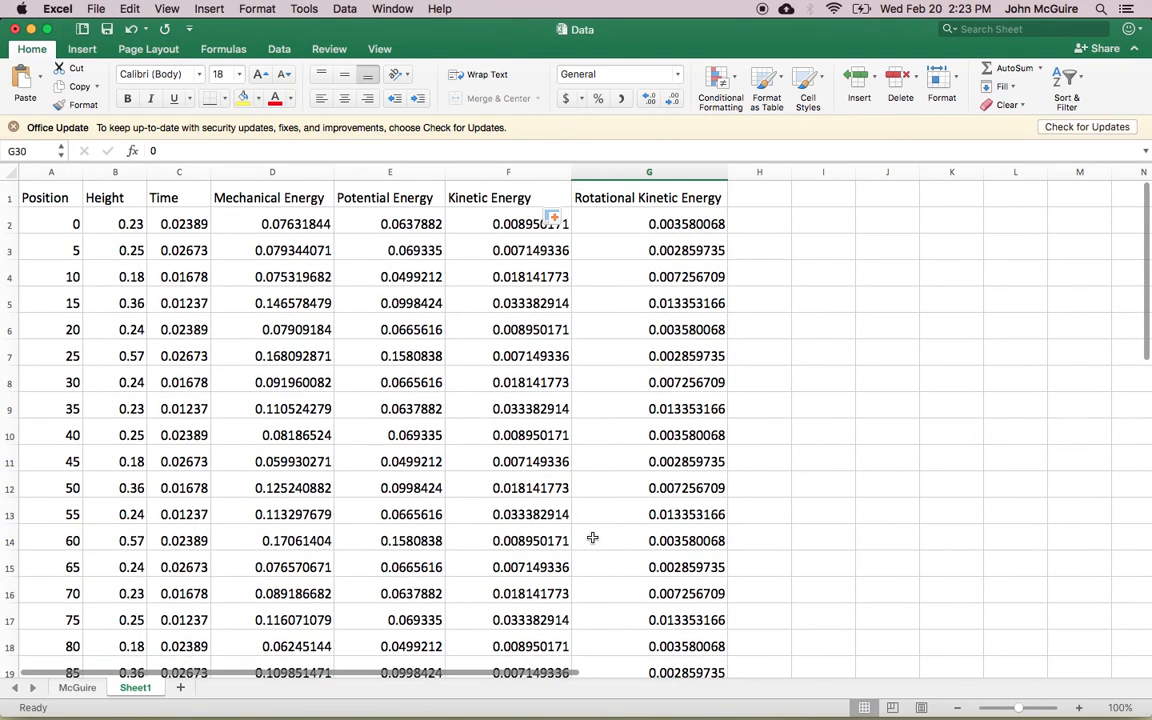
Check the existing Potential Energy chart placed far along the sheet beyond the data.
{"action": "left_click", "coordinate": [505, 250]}
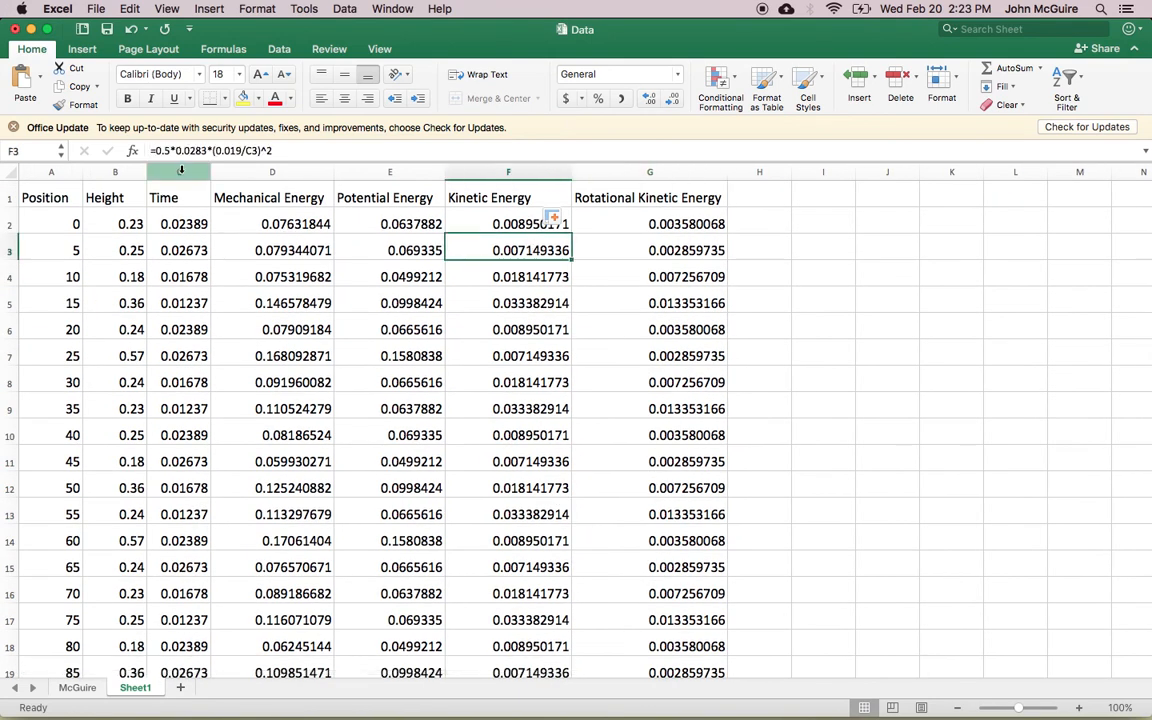
{"action": "left_click", "coordinate": [508, 172]}
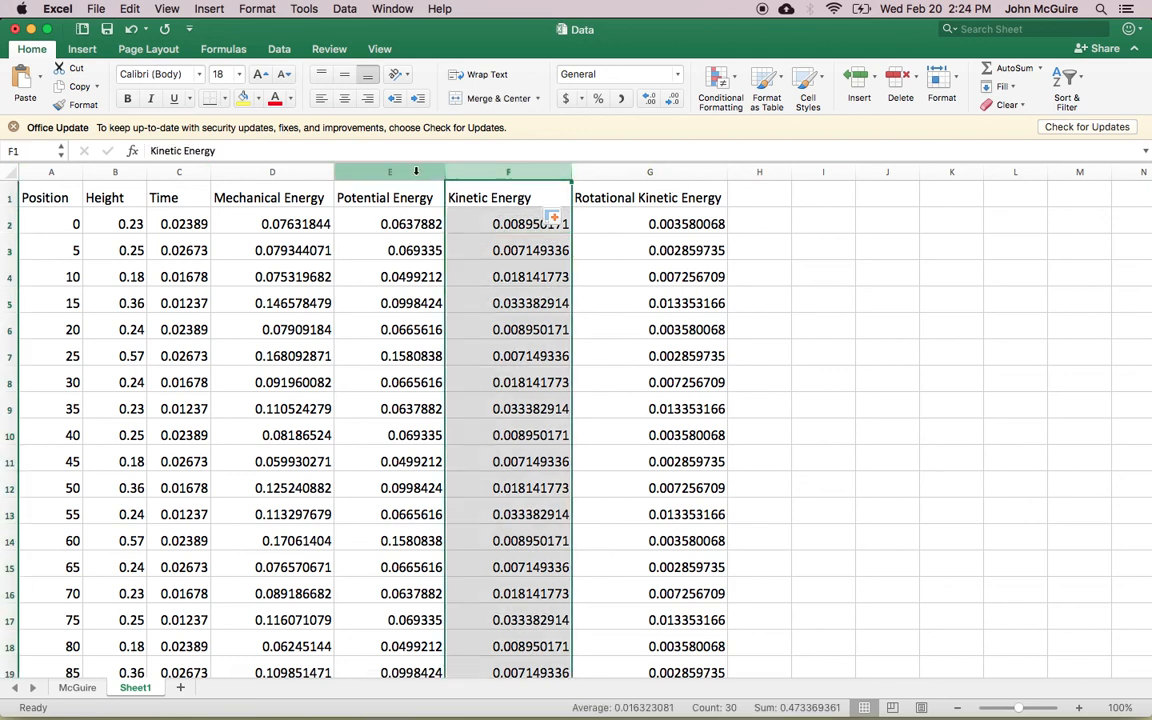
{"action": "left_click", "coordinate": [390, 172]}
{"action": "scroll", "coordinate": [639, 228], "scroll_direction": "right", "scroll_amount": 8}
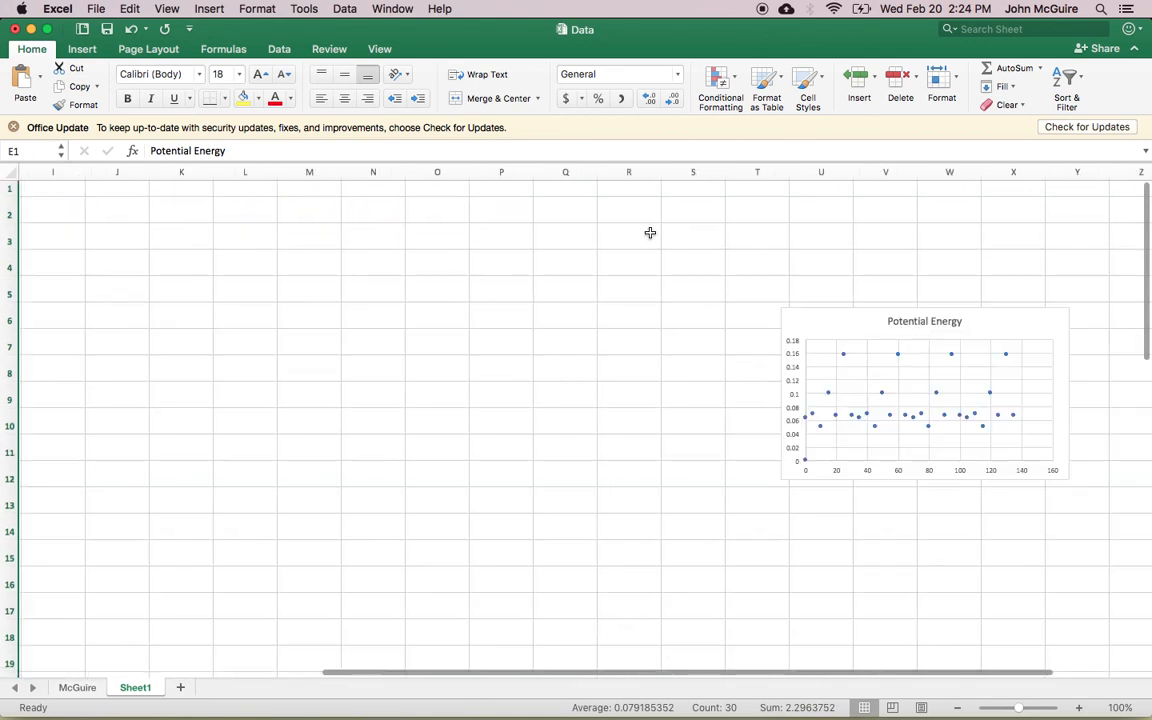
{"action": "scroll", "coordinate": [790, 302], "scroll_direction": "left", "scroll_amount": 8}
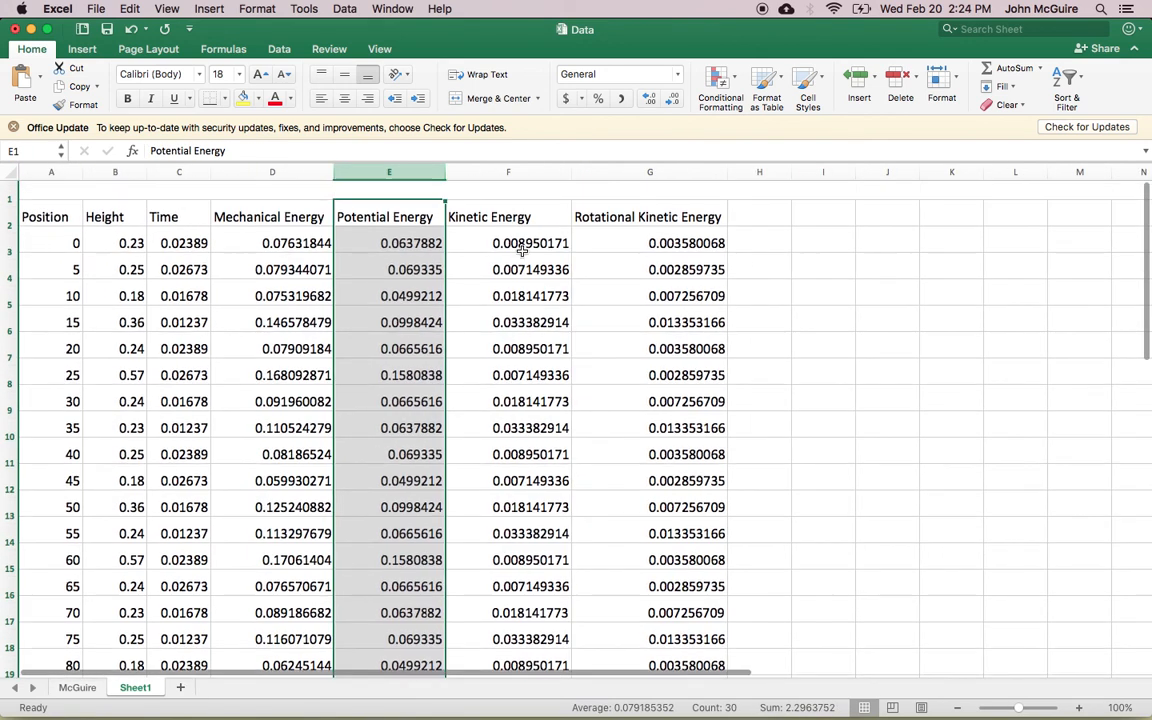
Insert a scatter chart of Kinetic Energy against Position and place it beside the Rotational Kinetic Energy column.
{"action": "left_click", "coordinate": [50, 172]}
{"action": "left_click", "coordinate": [534, 173], "text": "super"}
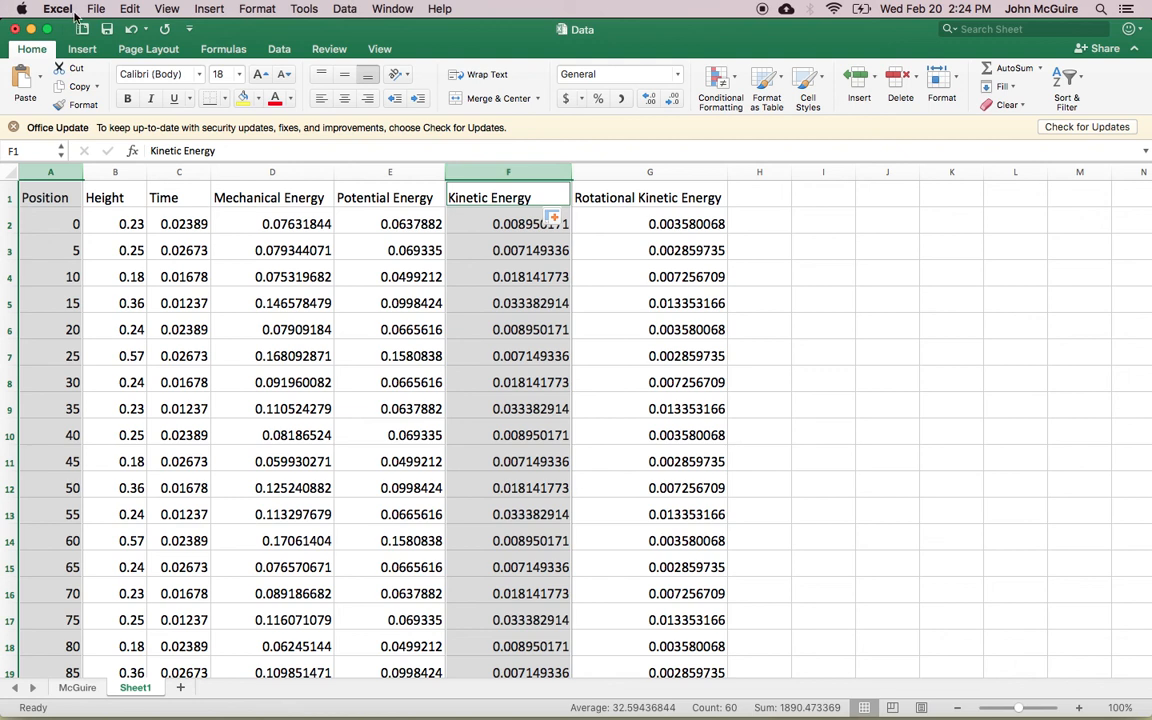
{"action": "left_click", "coordinate": [78, 49]}
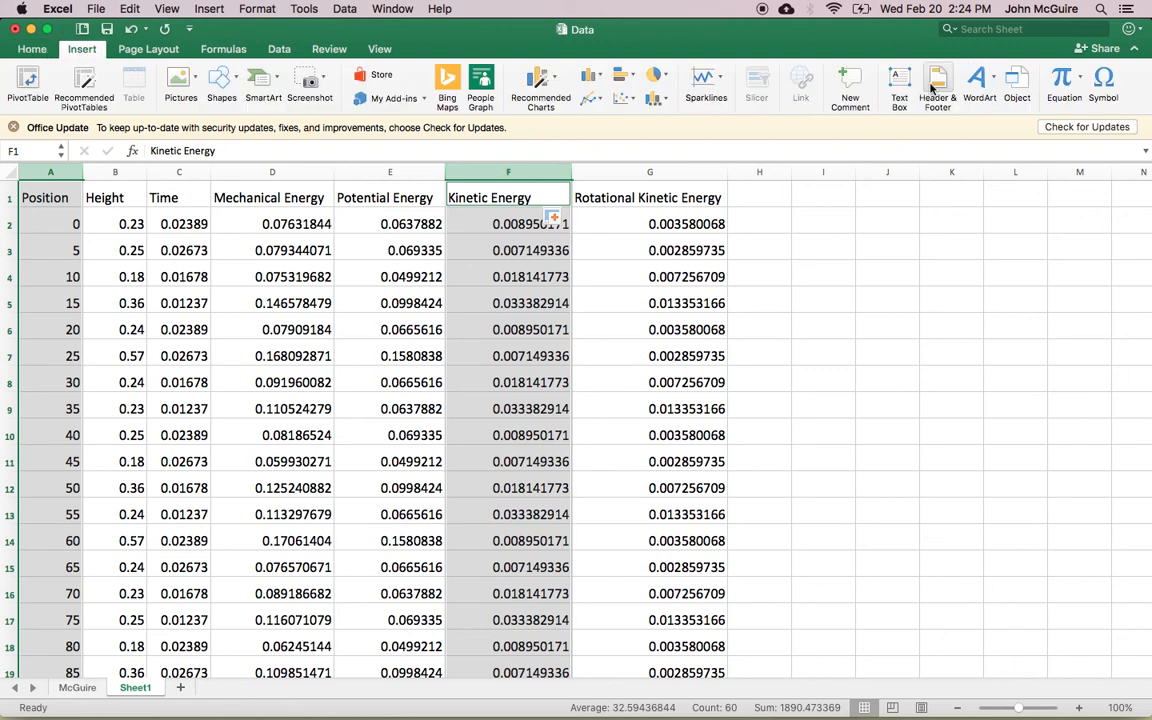
{"action": "left_click", "coordinate": [623, 98]}
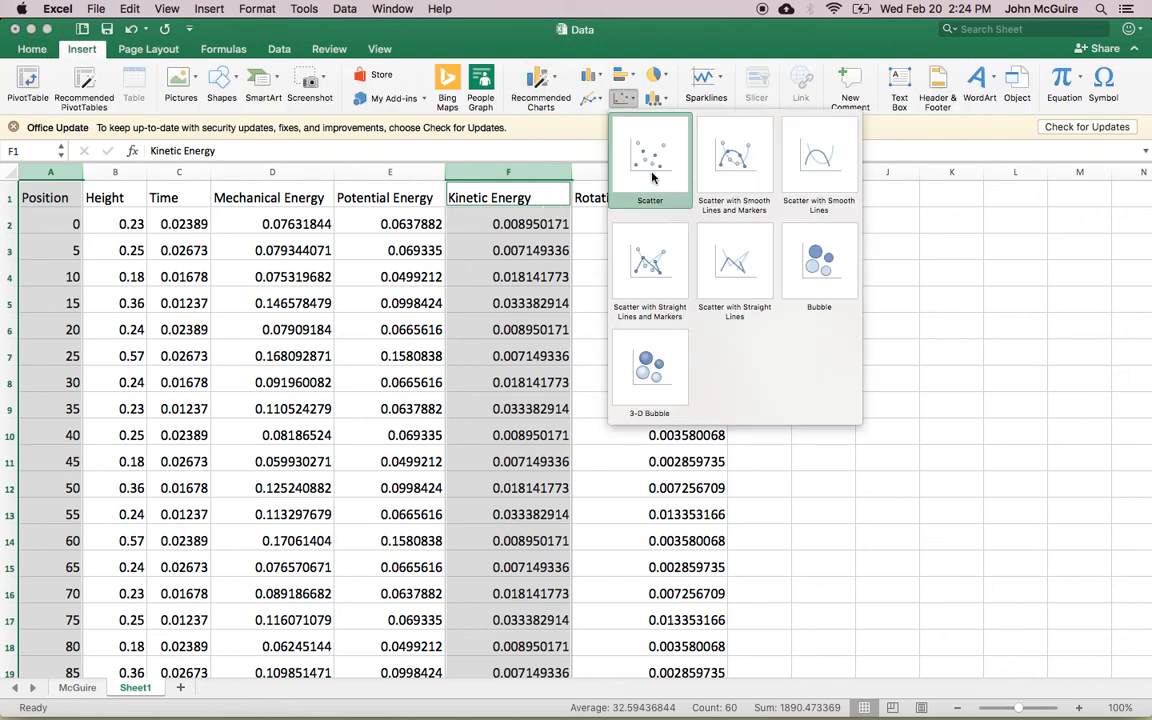
{"action": "left_click", "coordinate": [651, 176]}
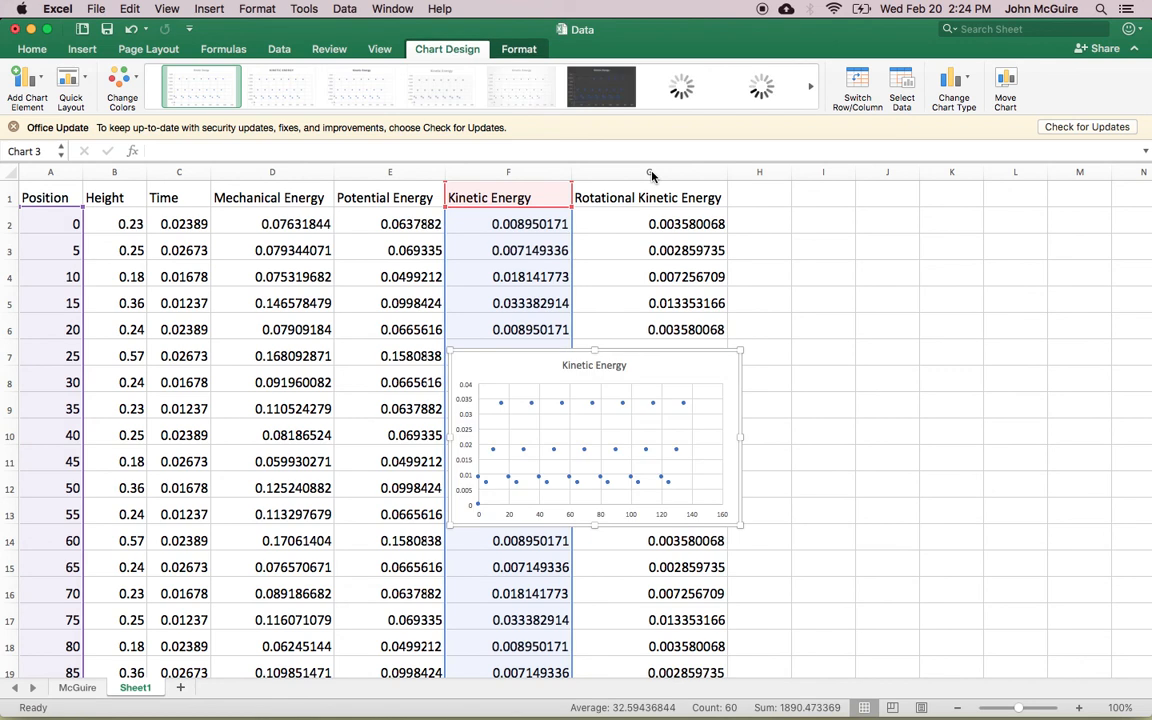
{"action": "left_click_drag", "start_coordinate": [662, 381], "coordinate": [957, 294]}
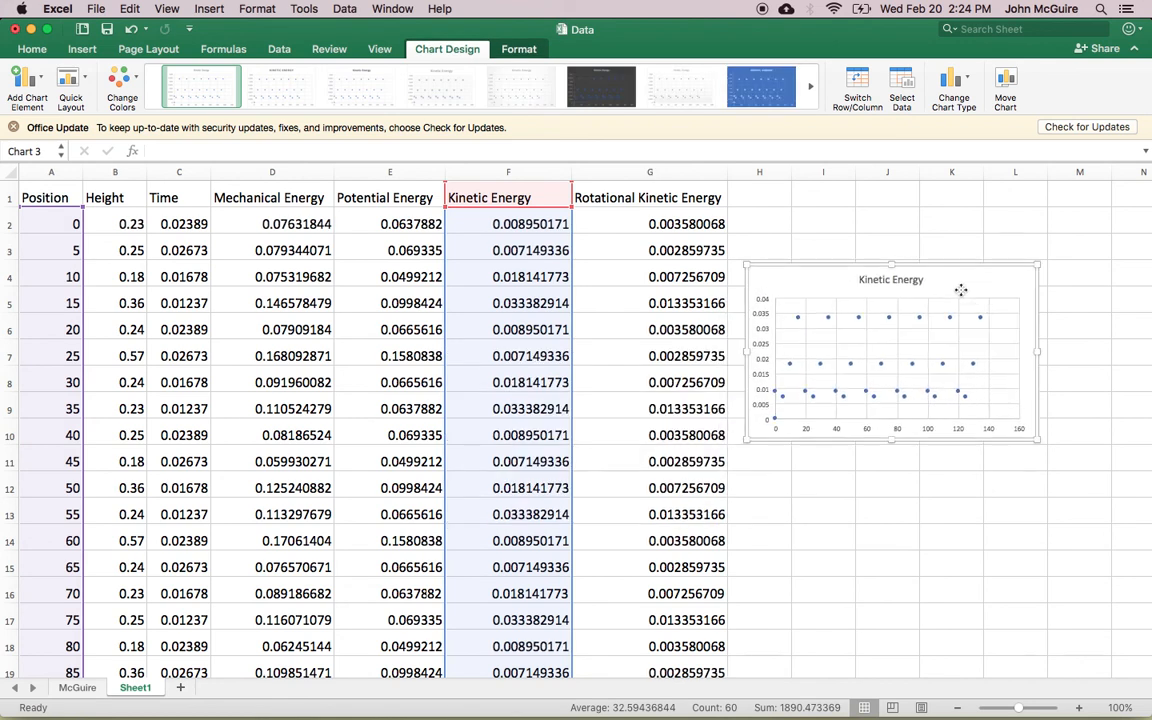
{"action": "left_click", "coordinate": [627, 252]}
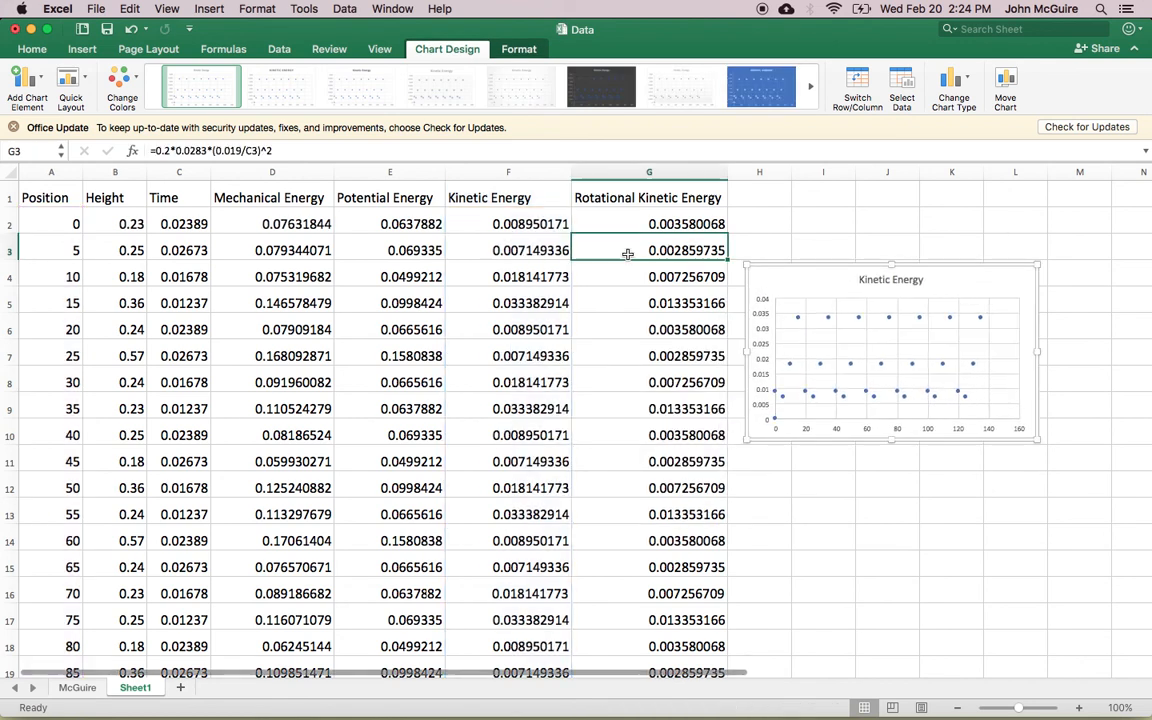
{"action": "left_click", "coordinate": [55, 172]}
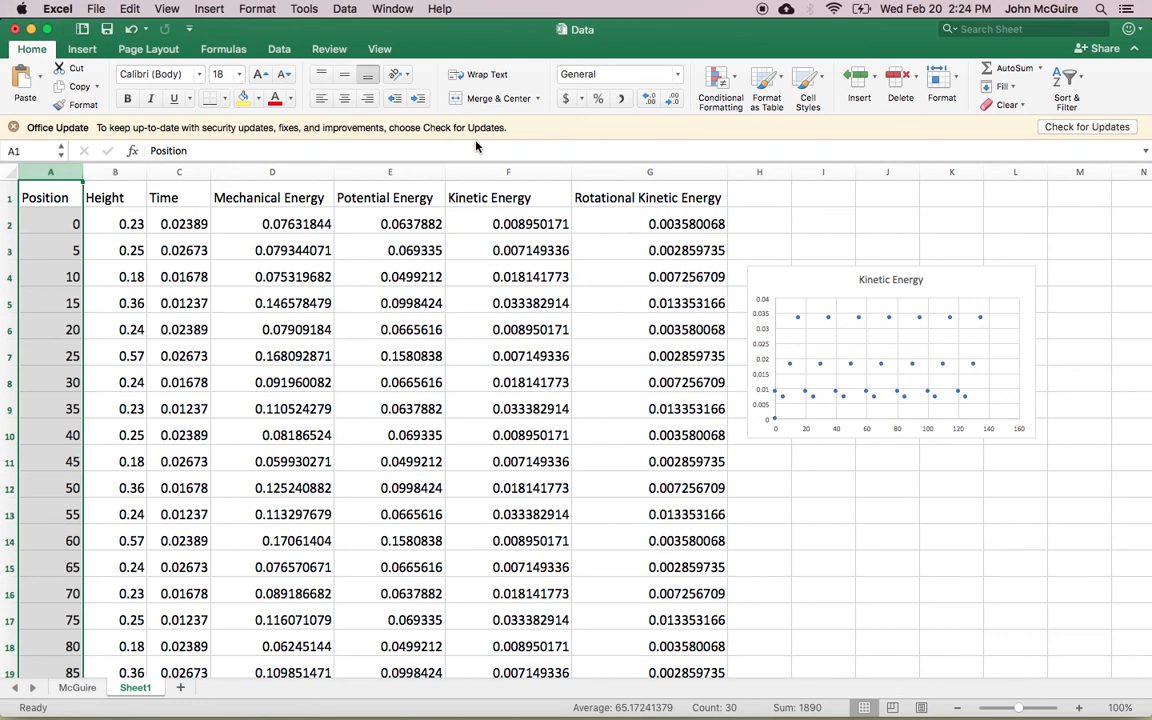
{"action": "left_click", "coordinate": [537, 172], "text": "ctrl"}
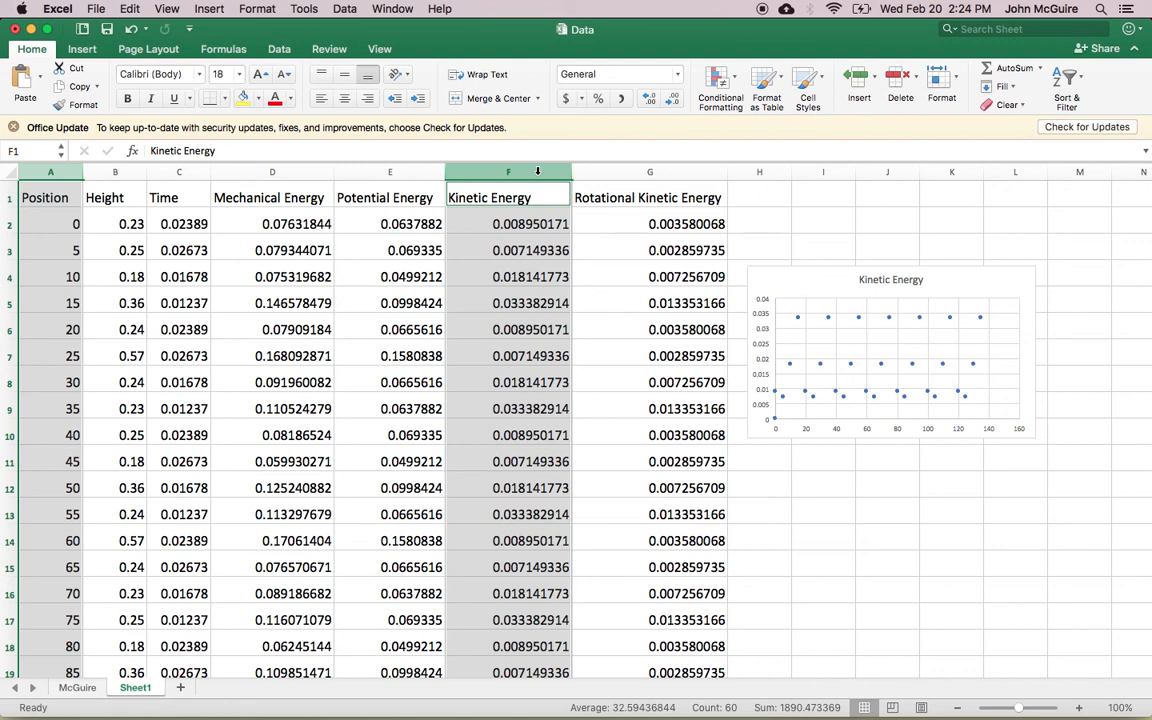
{"action": "left_click", "coordinate": [82, 49]}
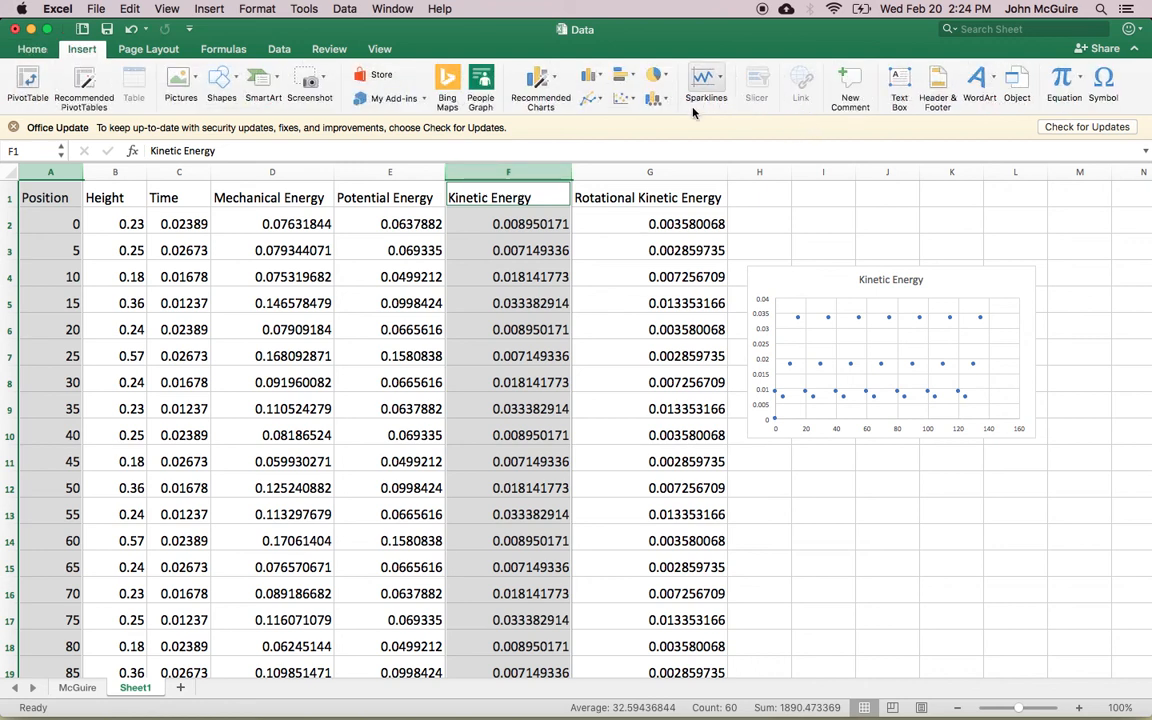
{"action": "left_click", "coordinate": [617, 98]}
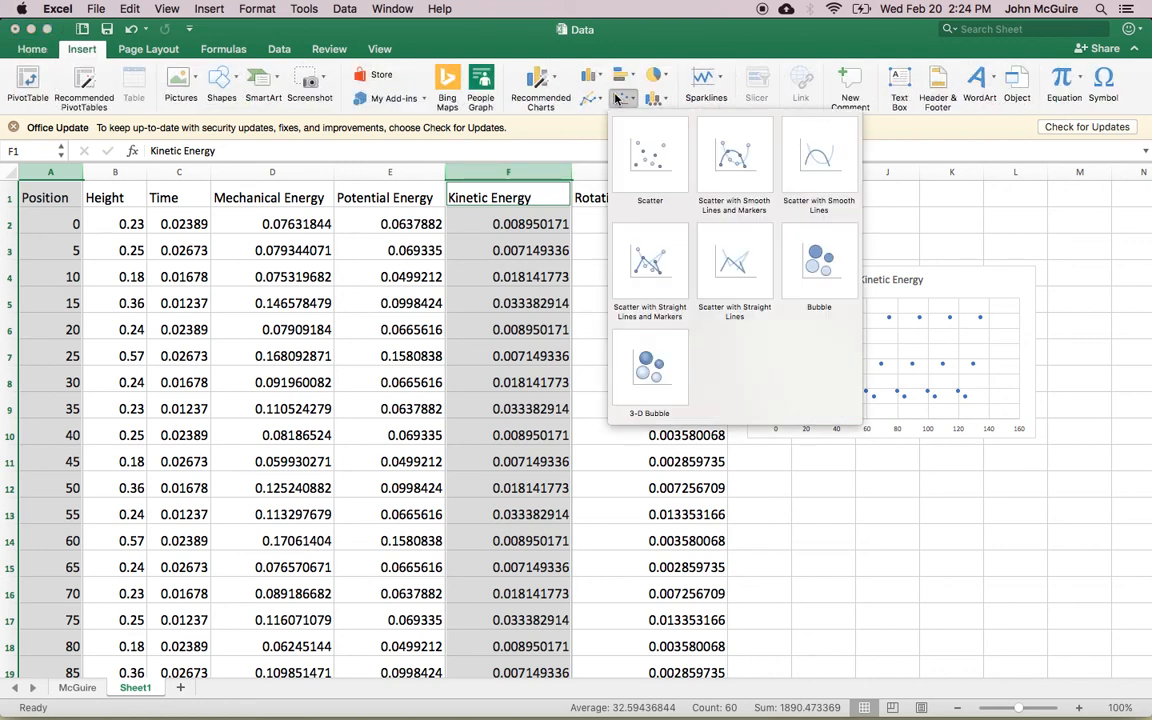
{"action": "left_click", "coordinate": [536, 265]}
{"action": "left_click", "coordinate": [404, 246]}
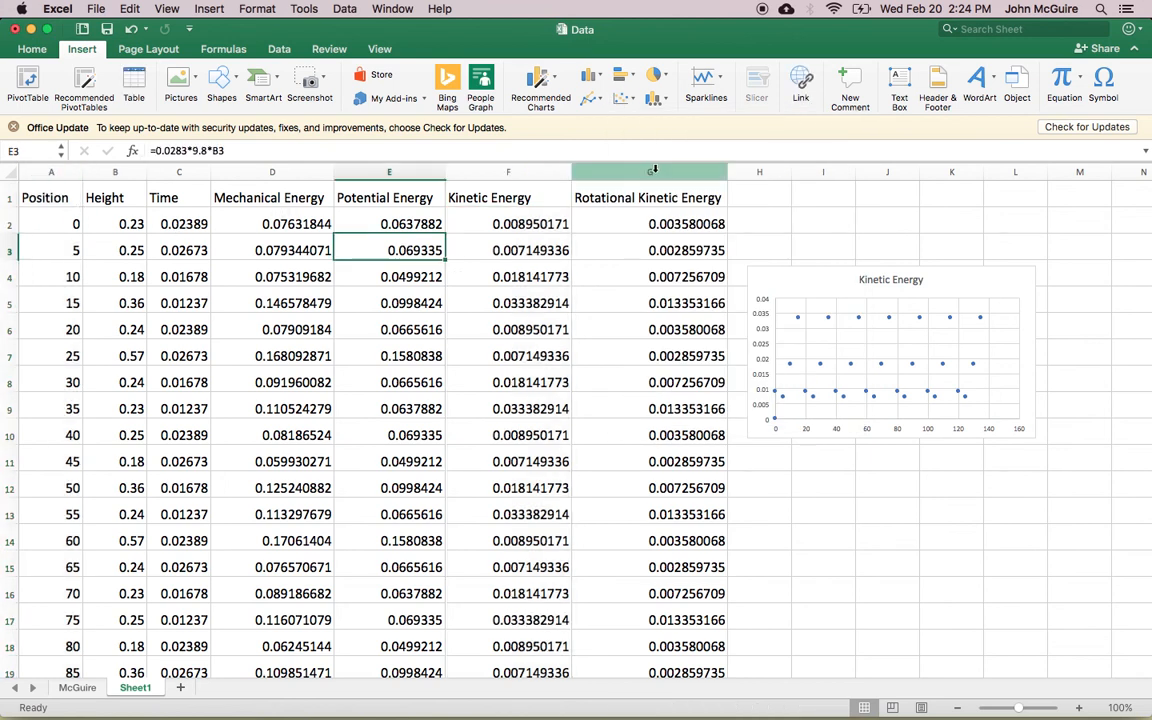
Insert a scatter chart of Rotational Kinetic Energy against Position and place it below the Kinetic Energy chart.
{"action": "left_click", "coordinate": [52, 171]}
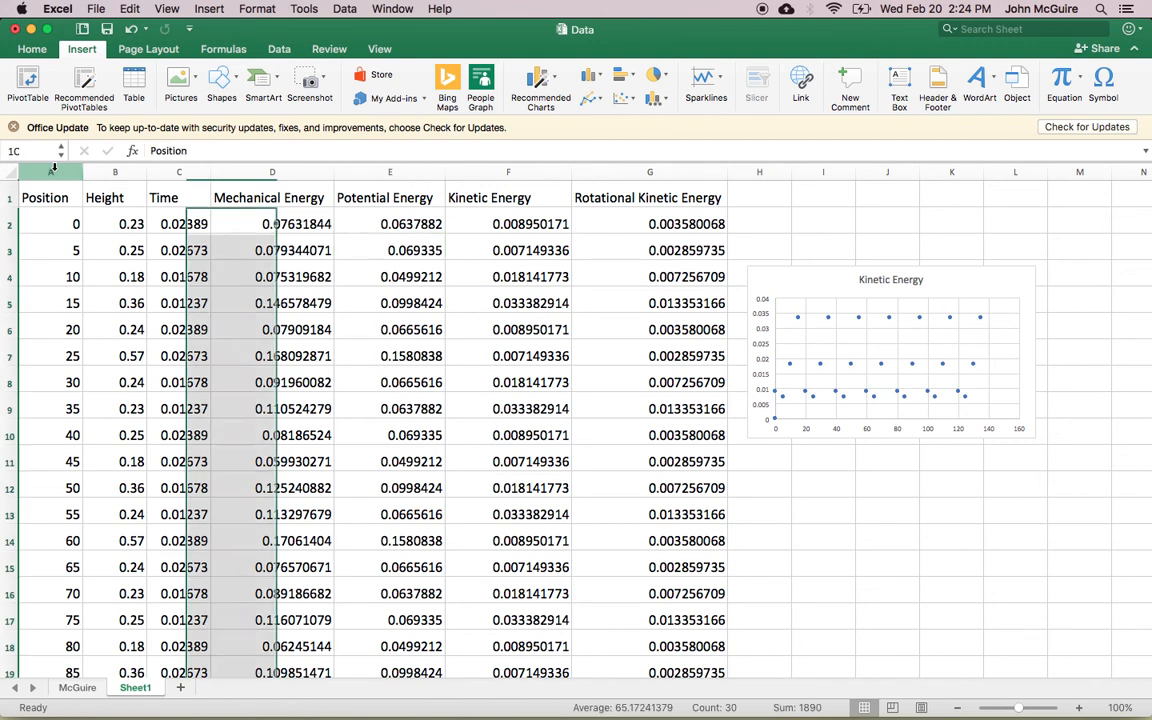
{"action": "left_click", "coordinate": [648, 171], "text": "super"}
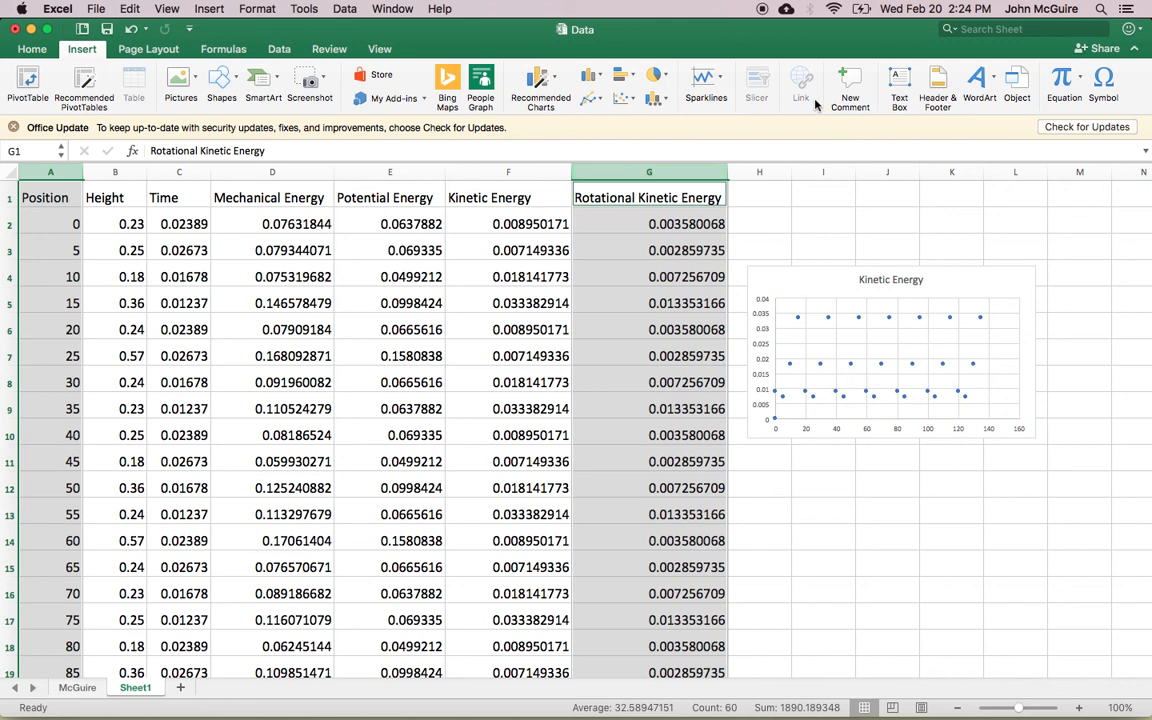
{"action": "left_click", "coordinate": [622, 97]}
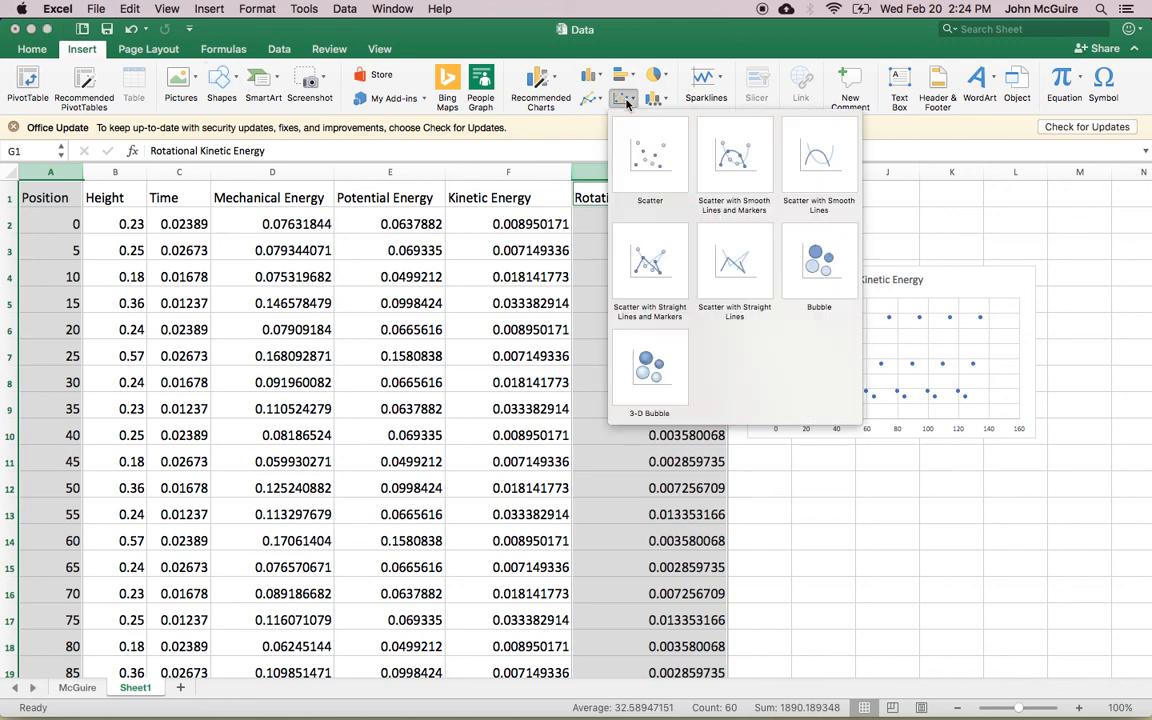
{"action": "left_click", "coordinate": [650, 153]}
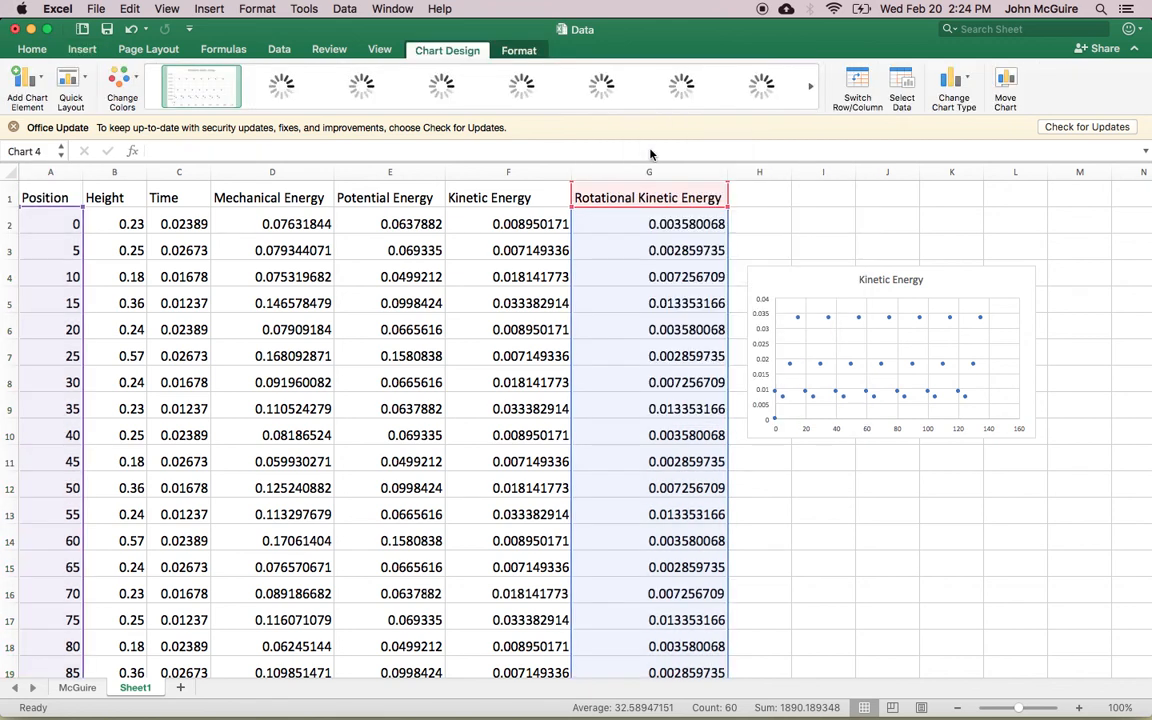
{"action": "left_click_drag", "start_coordinate": [695, 381], "coordinate": [1012, 489]}
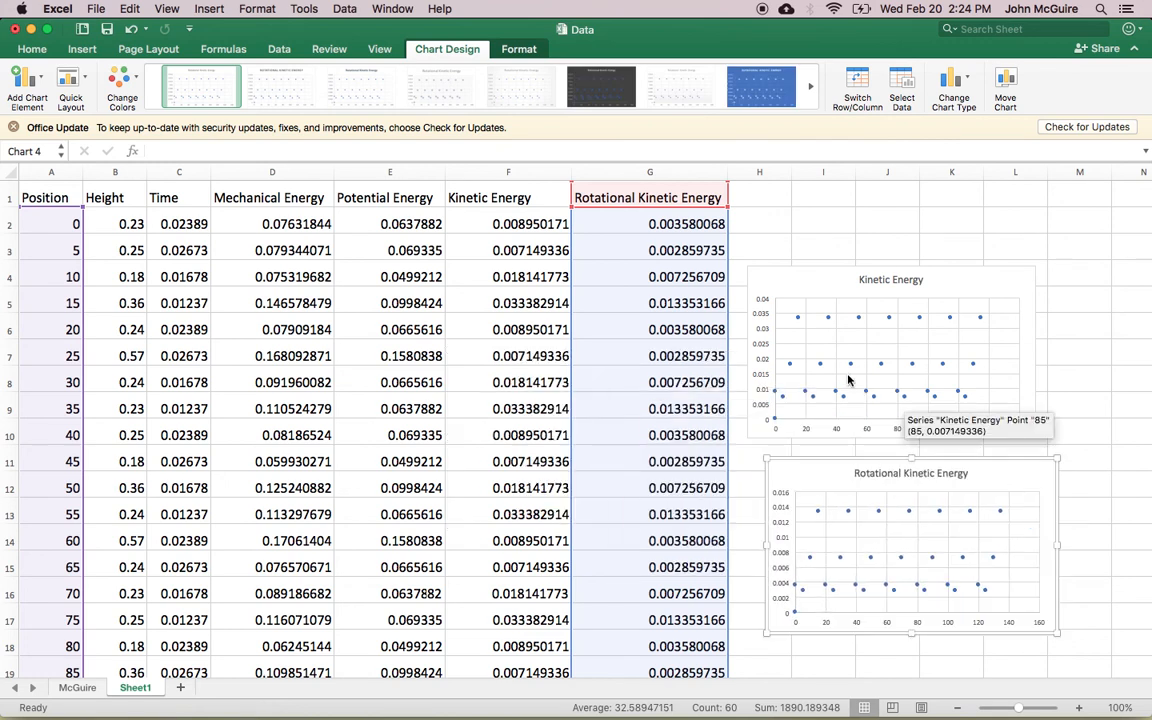
Deselect the new chart and review the energy charts across the sheet.
{"action": "left_click", "coordinate": [858, 256]}
{"action": "scroll", "coordinate": [853, 326], "scroll_direction": "right", "scroll_amount": 10}
{"action": "scroll", "coordinate": [853, 397], "scroll_direction": "right", "scroll_amount": 3}
{"action": "scroll", "coordinate": [853, 397], "scroll_direction": "left", "scroll_amount": 12}
{"action": "scroll", "coordinate": [855, 398], "scroll_direction": "down", "scroll_amount": 5}
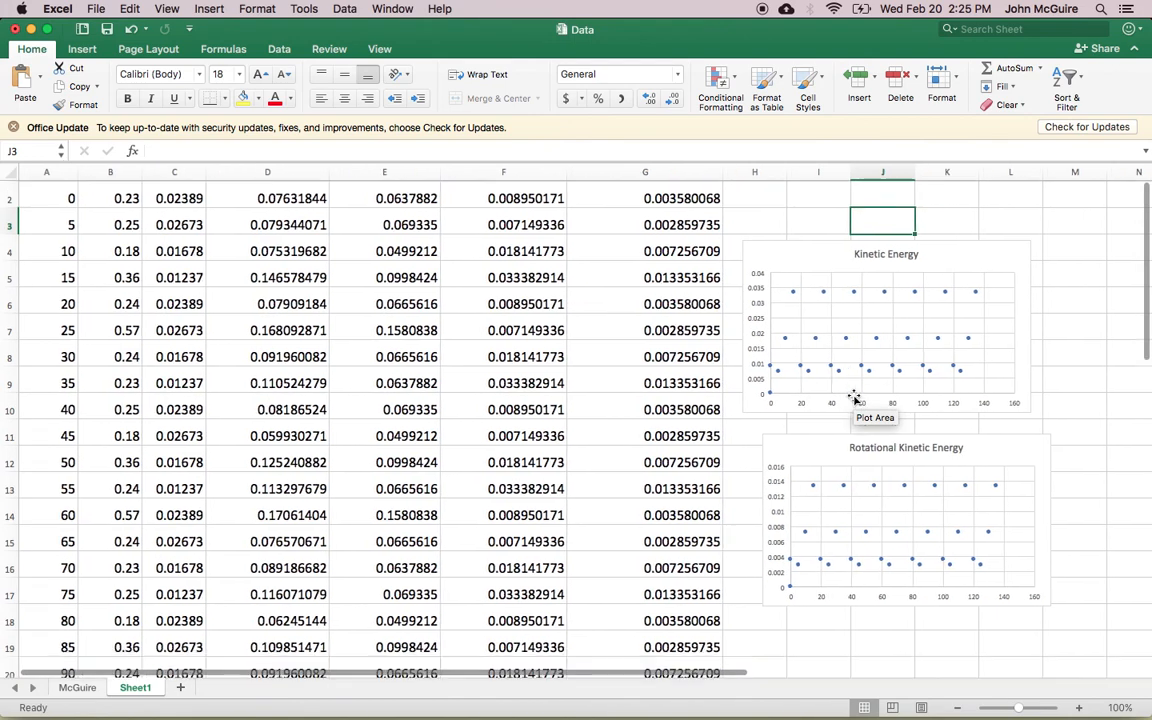
{"action": "scroll", "coordinate": [855, 400], "scroll_direction": "up", "scroll_amount": 5}
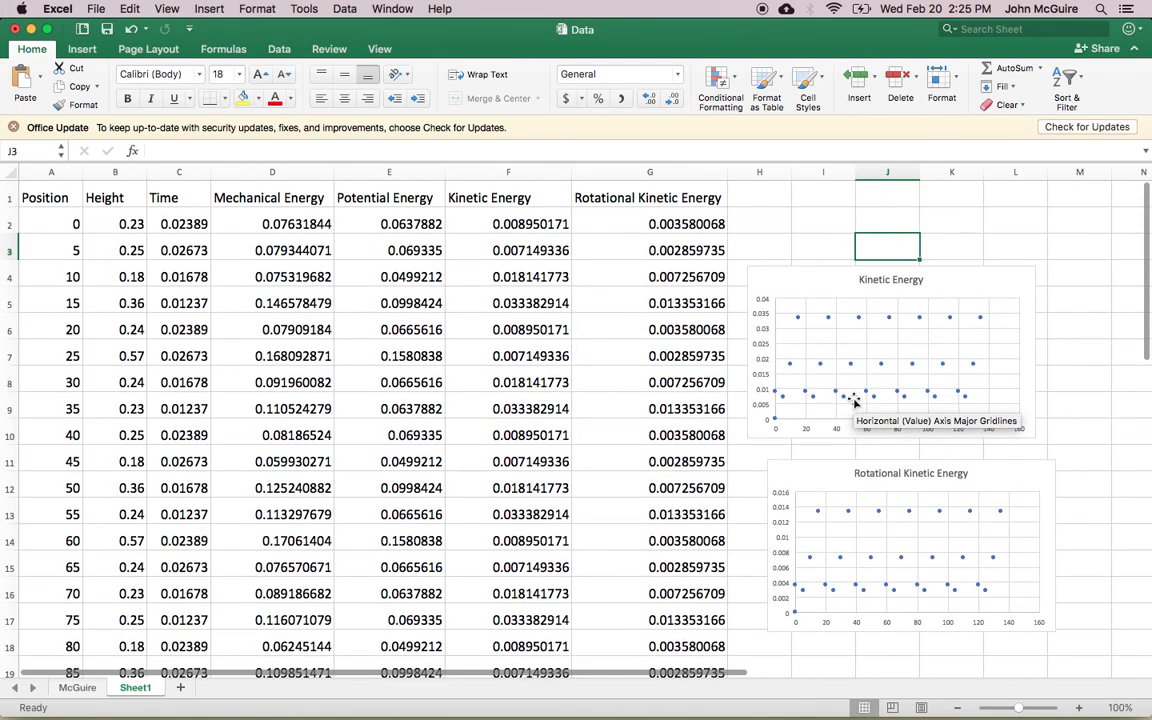